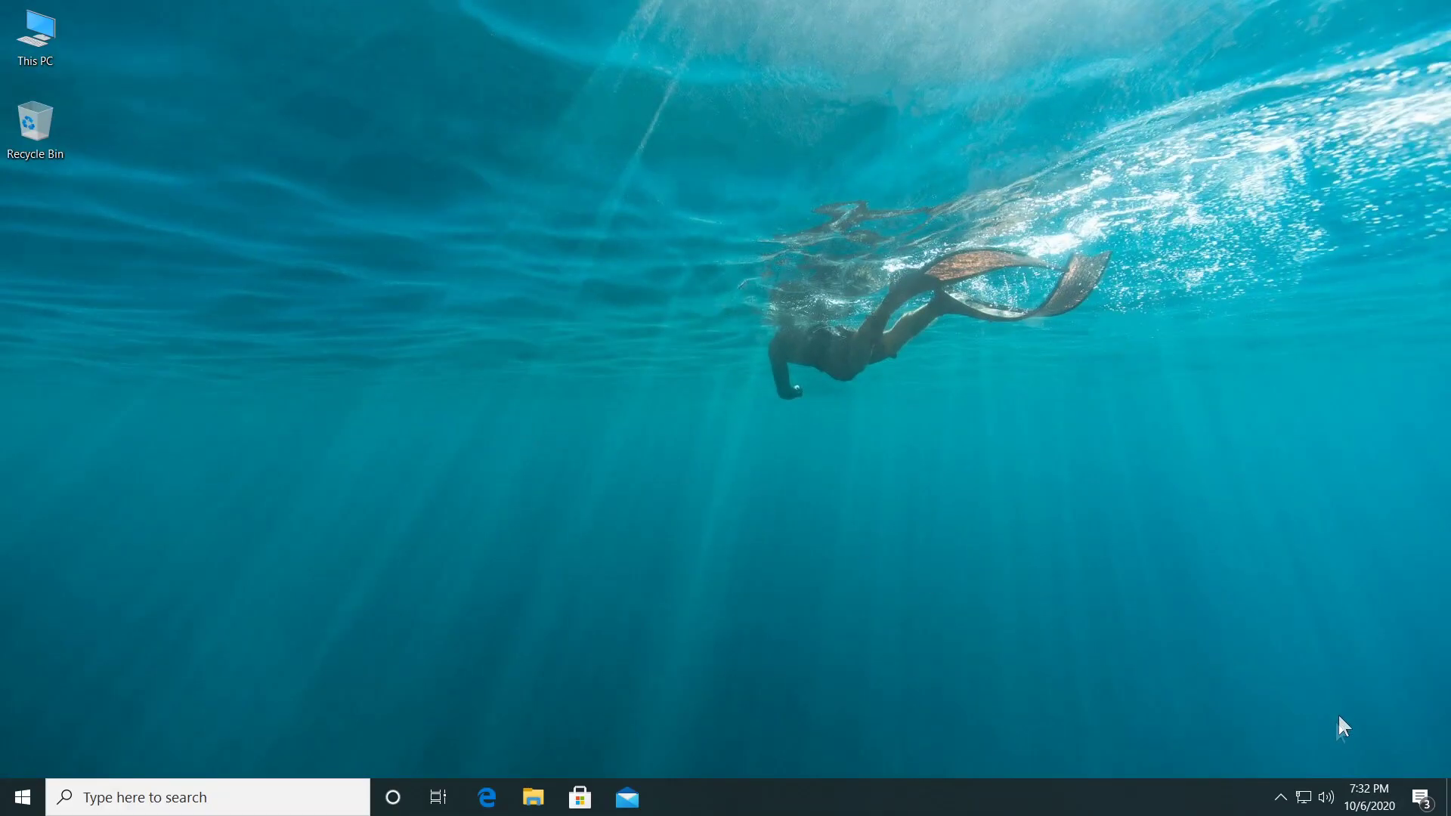
- Launch Registry Editor by searching 'rege' and approving the UAC prompt
{"action": "mouse_move", "coordinate": [1350, 809]}
{"action": "left_click", "coordinate": [165, 795]}
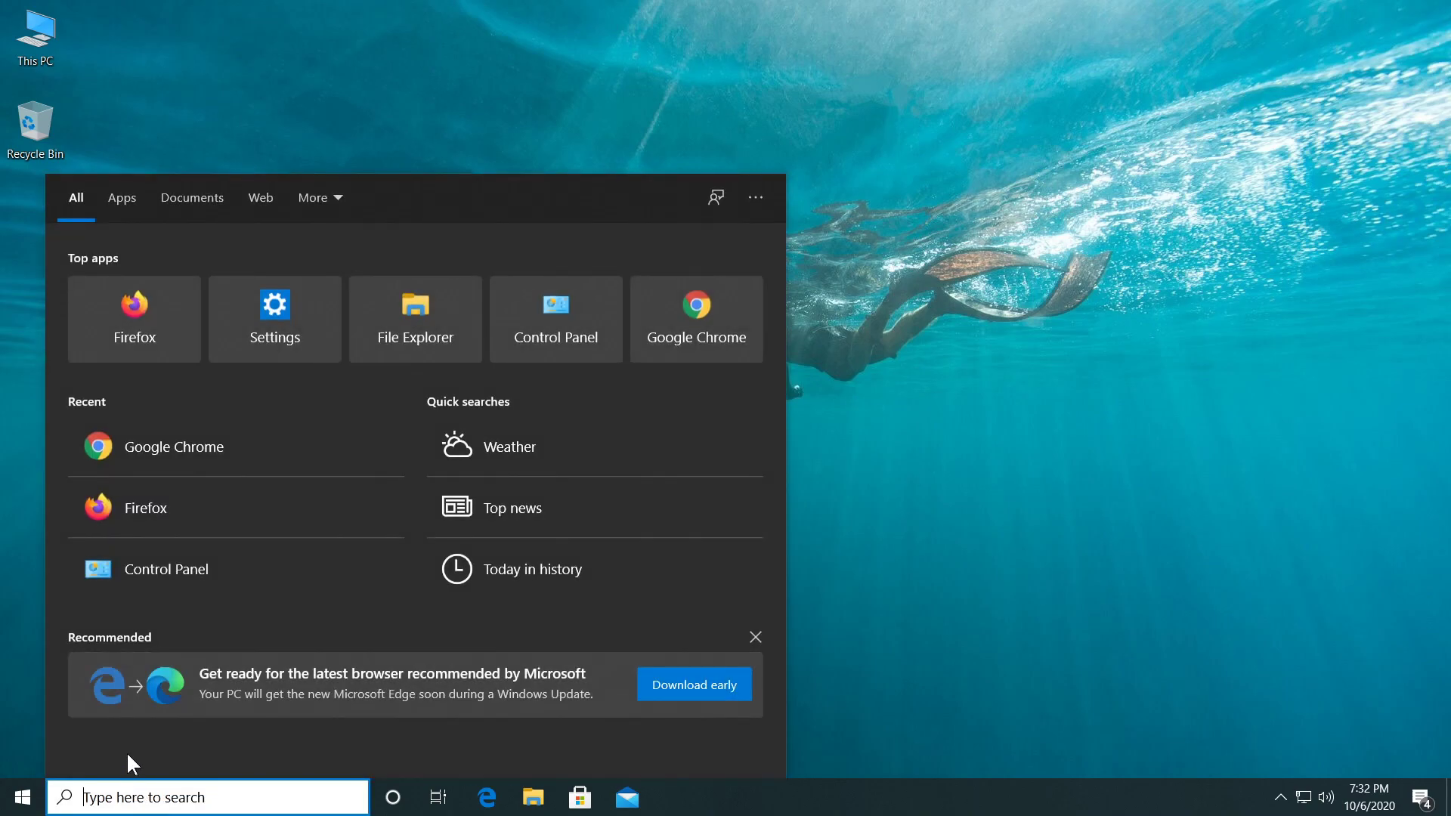
{"action": "type", "text": "rege"}
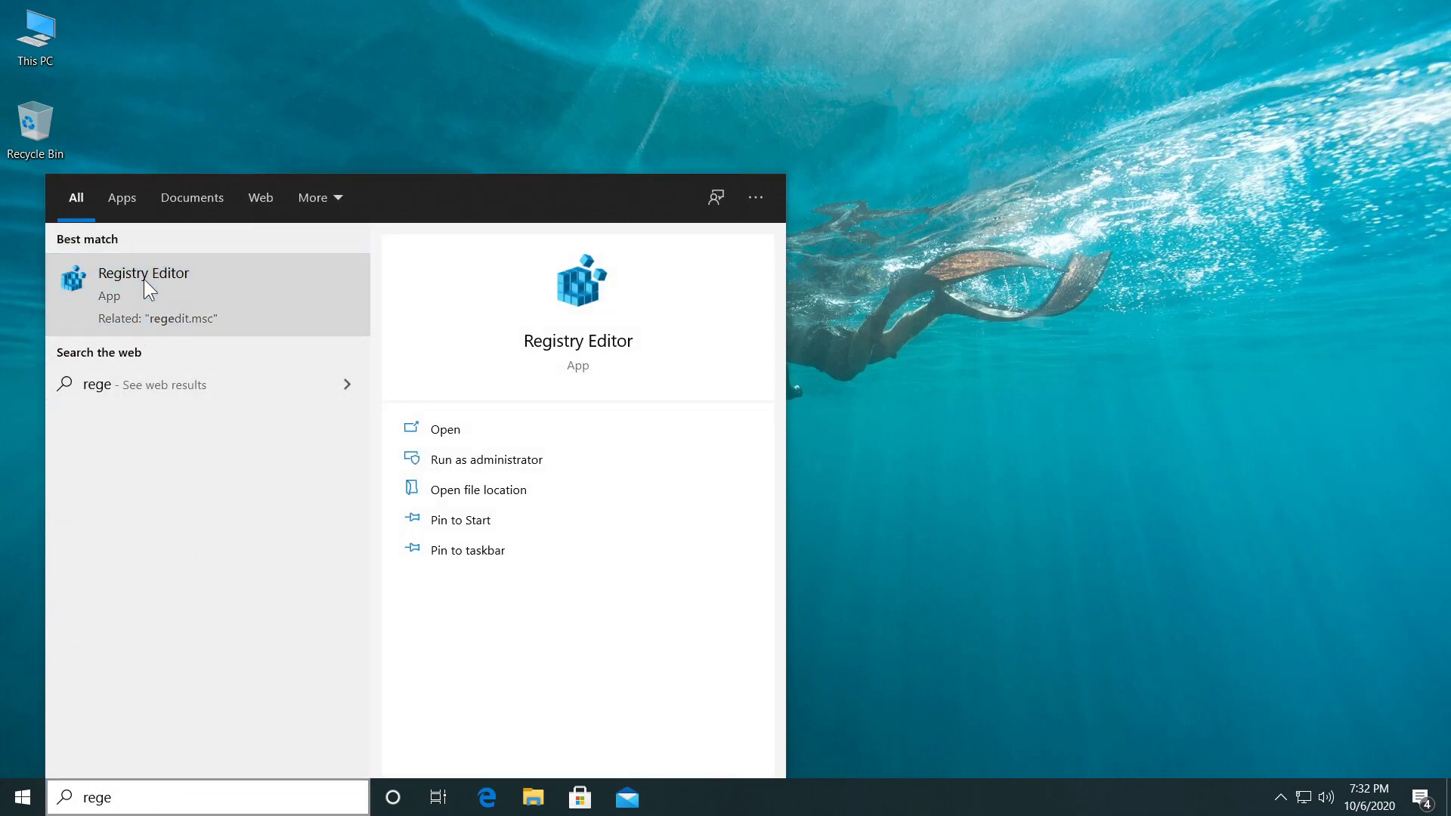
{"action": "left_click", "coordinate": [149, 288]}
{"action": "left_click", "coordinate": [543, 527]}
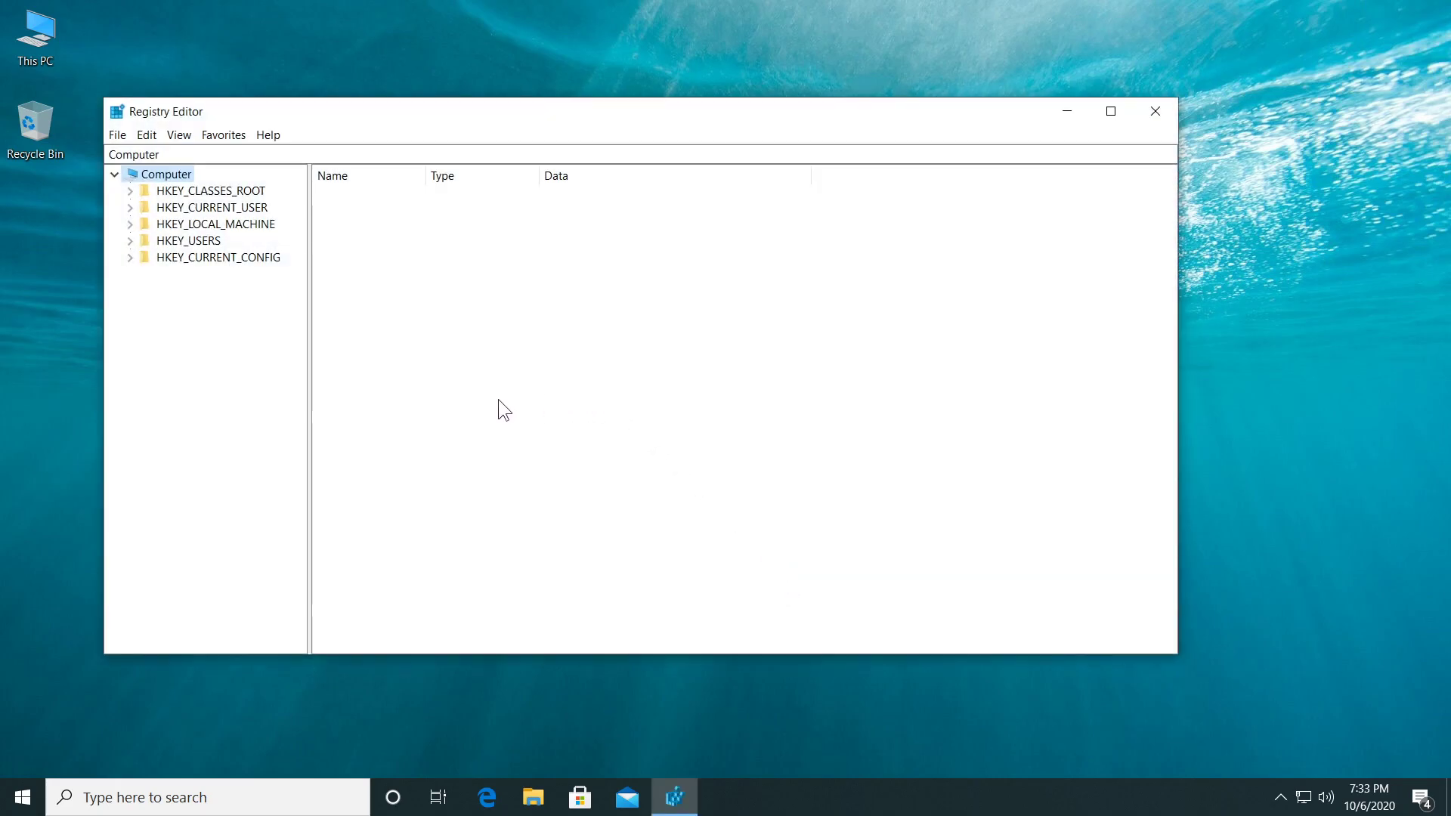
- Expand HKEY_CURRENT_USER > SOFTWARE > Microsoft > Windows > CurrentVersion in the key tree
{"action": "left_click", "coordinate": [131, 208]}
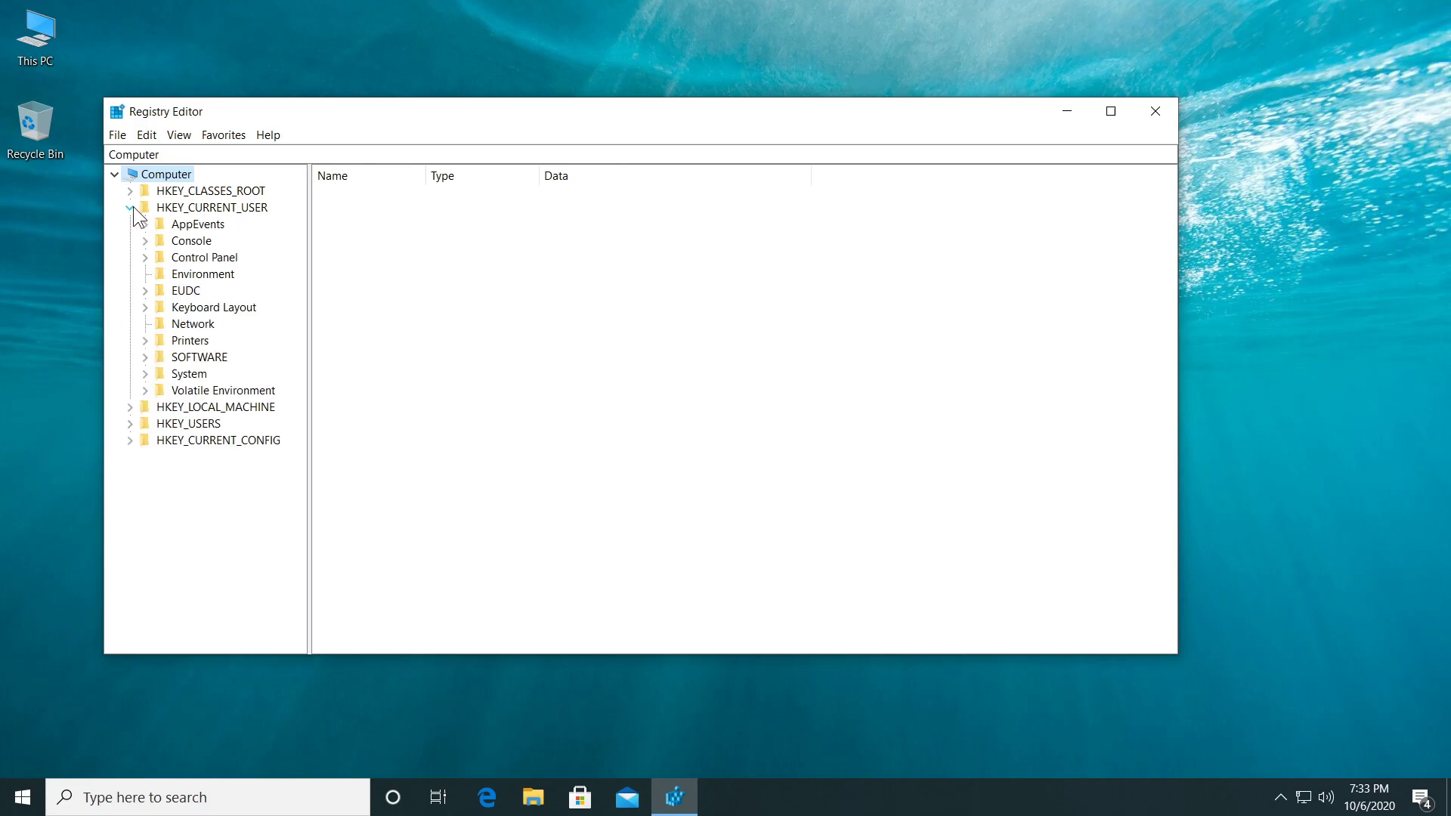
{"action": "left_click", "coordinate": [146, 357]}
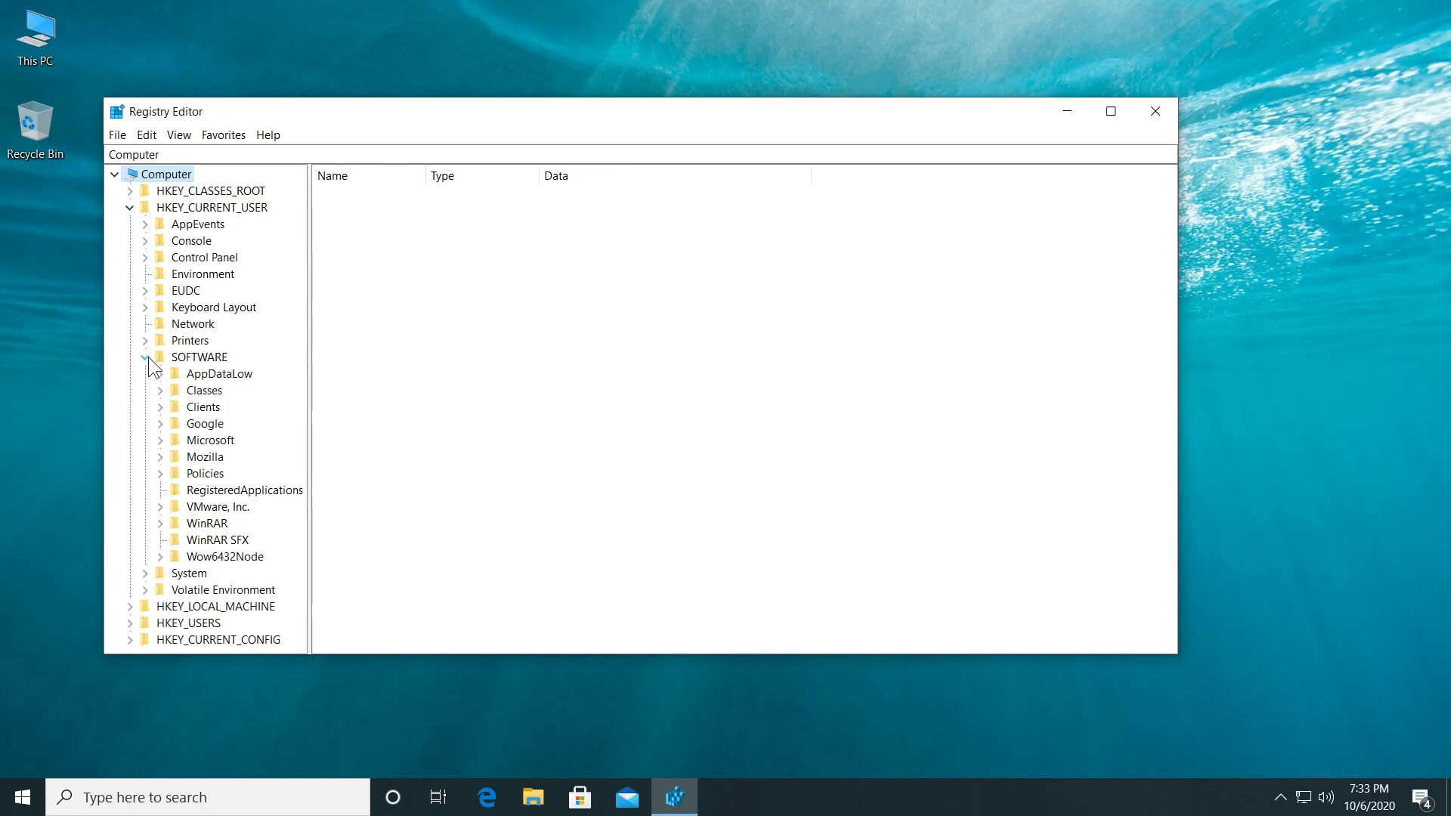
{"action": "left_click", "coordinate": [161, 440]}
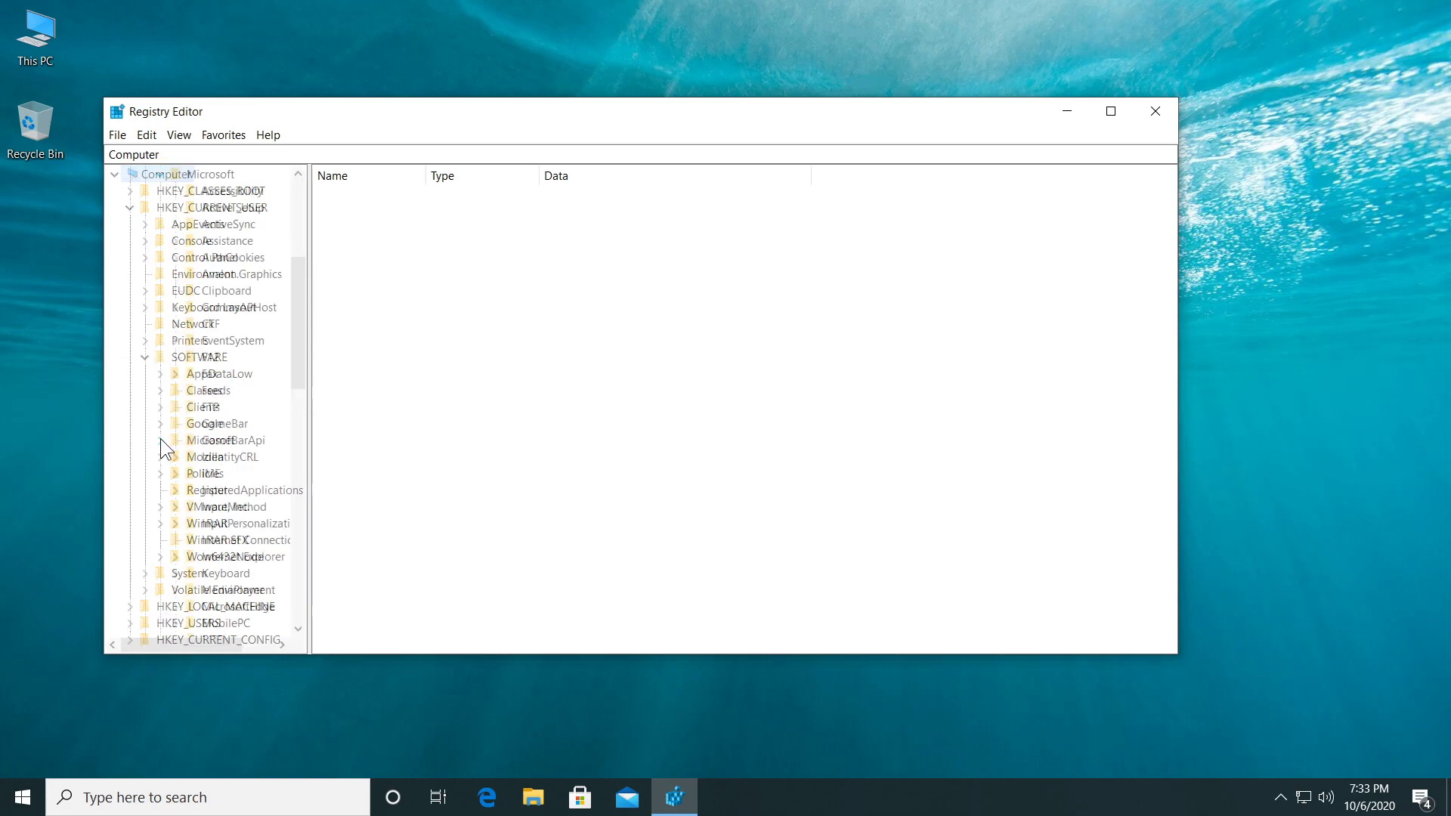
{"action": "scroll", "coordinate": [238, 440], "scroll_direction": "down", "scroll_amount": 9}
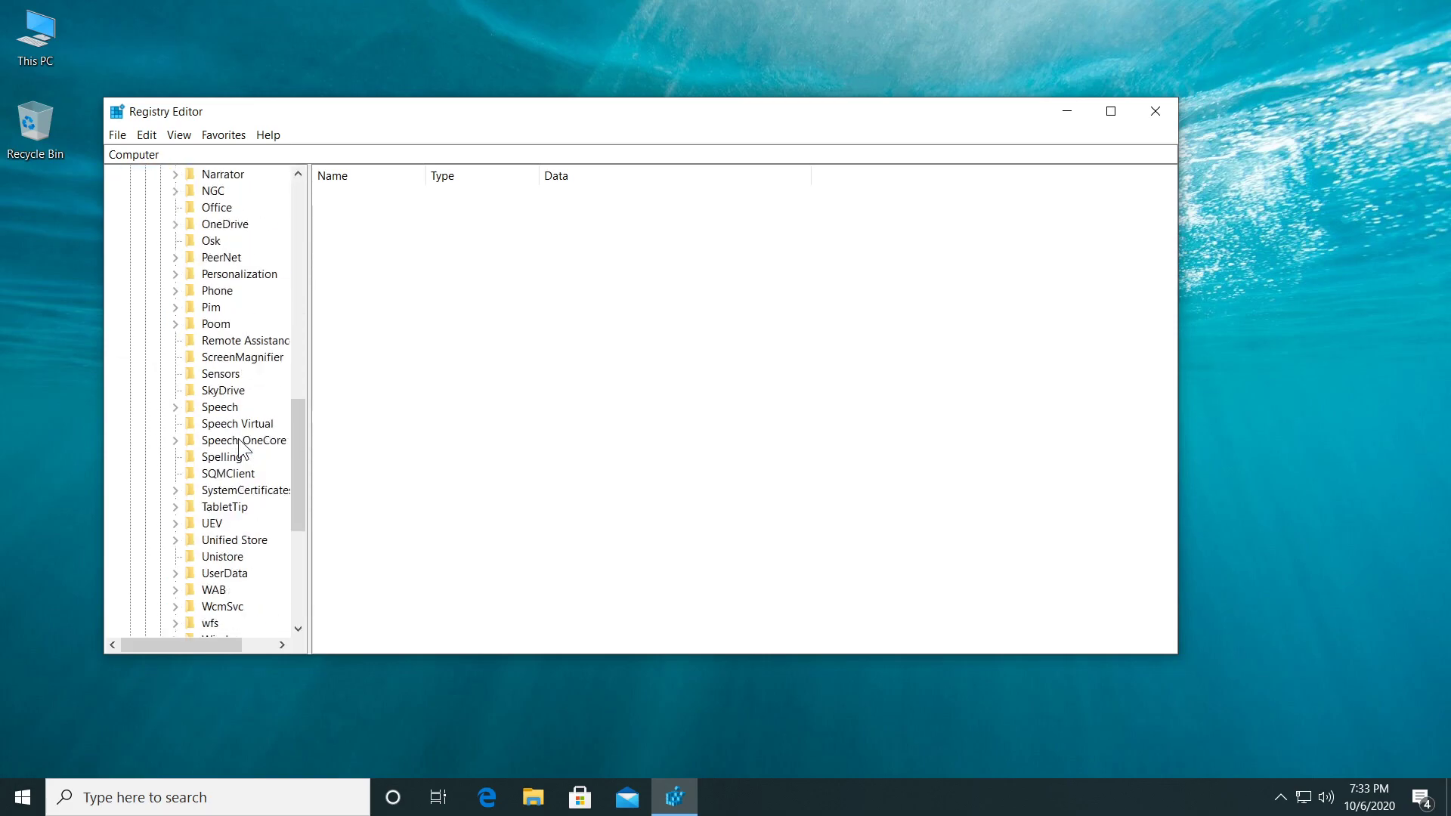
{"action": "scroll", "coordinate": [238, 440], "scroll_direction": "down", "scroll_amount": 3}
{"action": "left_click", "coordinate": [175, 491]}
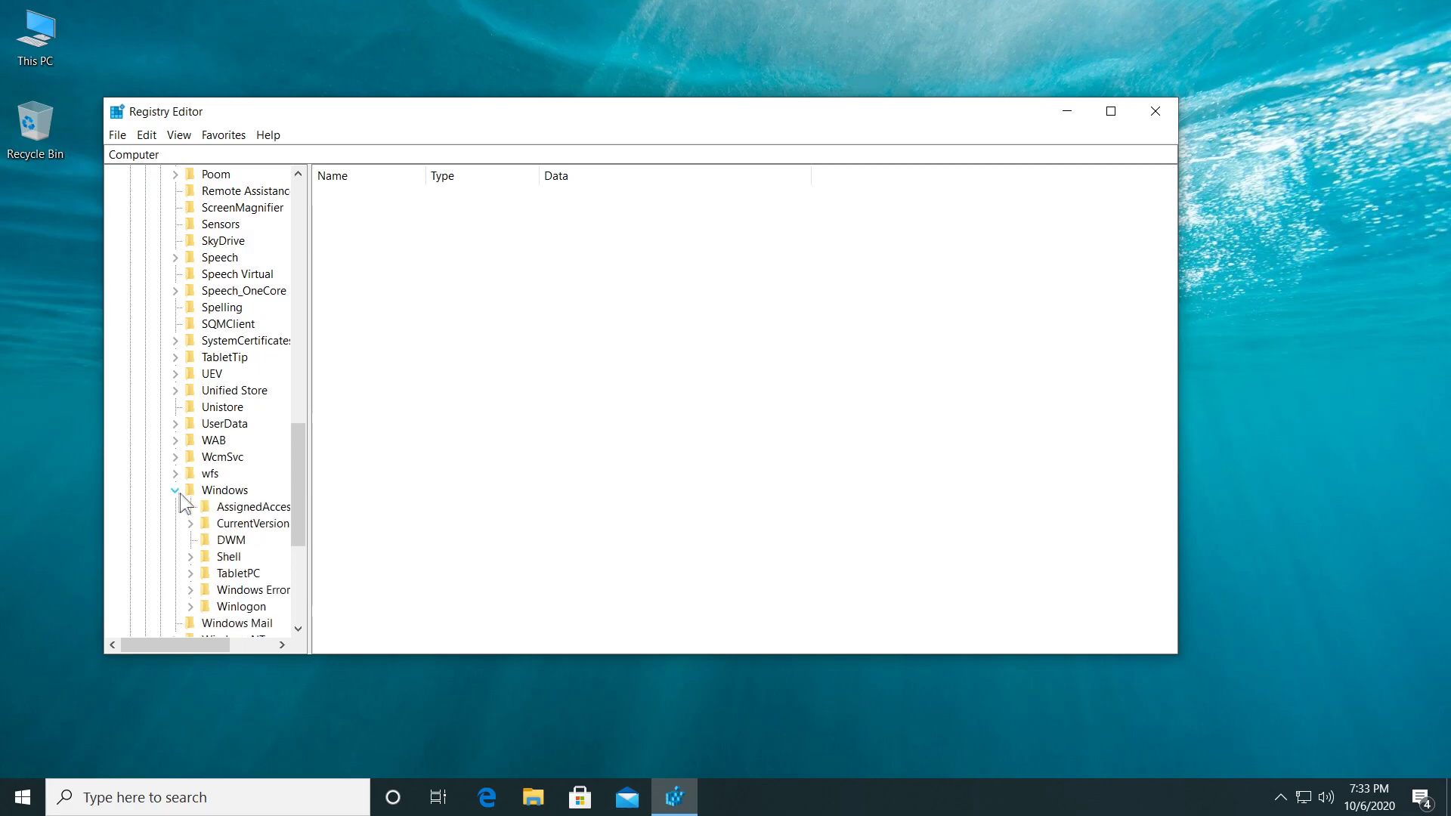
{"action": "scroll", "coordinate": [266, 491], "scroll_direction": "down", "scroll_amount": 1}
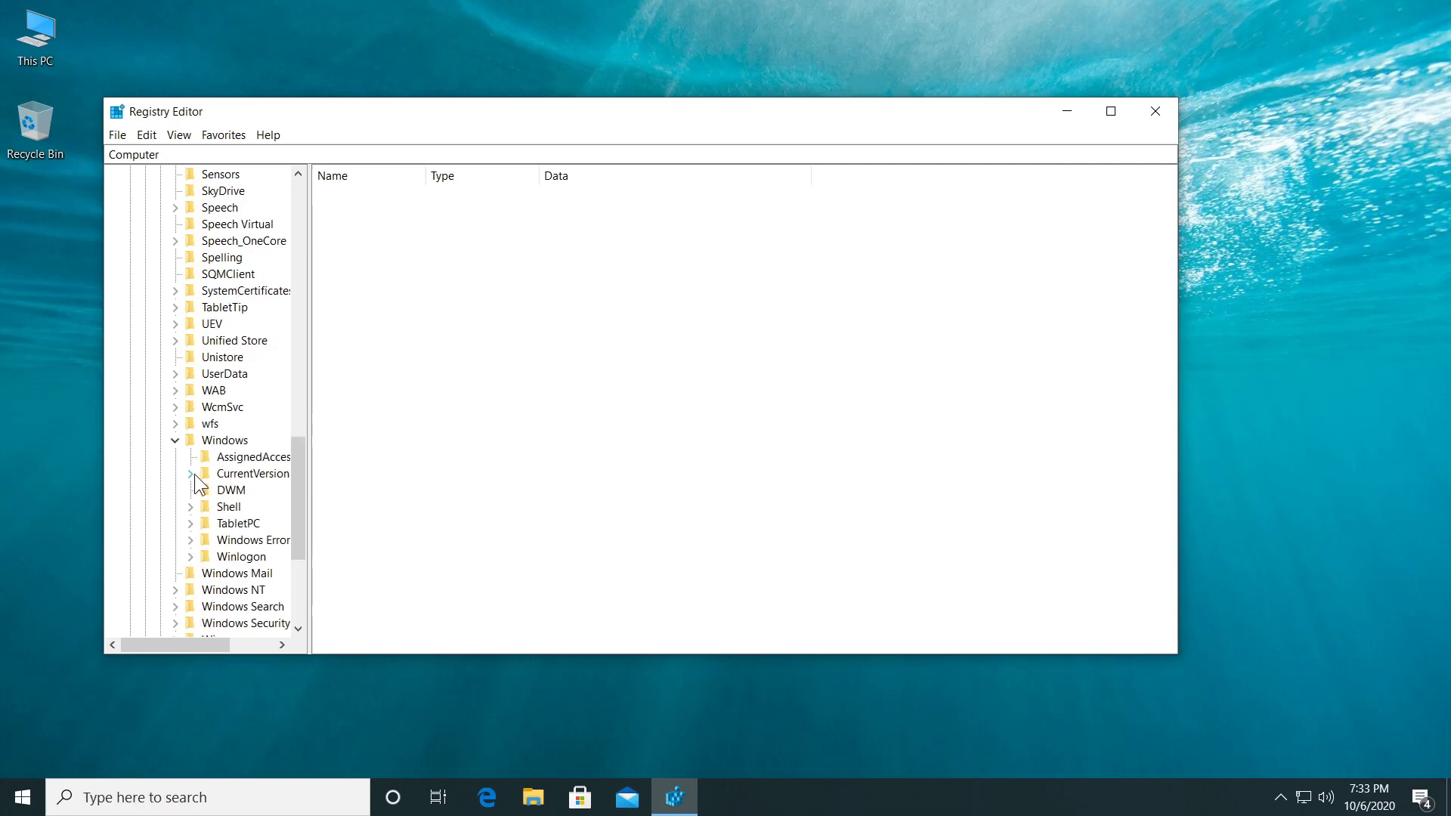
{"action": "left_click", "coordinate": [191, 474]}
- Expand Explorer, widen the tree pane, and select the Advanced key
{"action": "scroll", "coordinate": [257, 473], "scroll_direction": "down", "scroll_amount": 1}
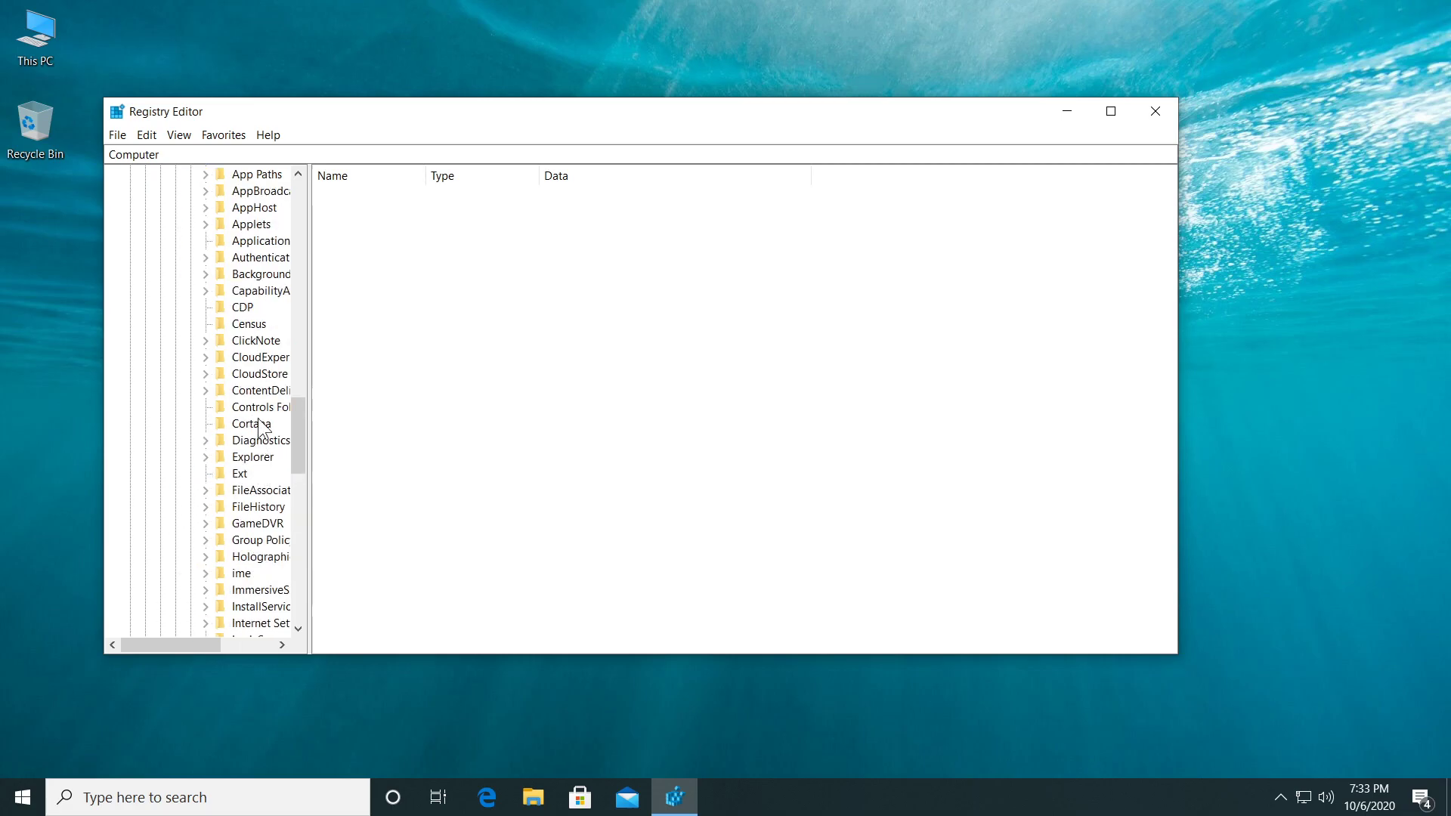
{"action": "left_click", "coordinate": [205, 458]}
{"action": "left_click_drag", "start_coordinate": [308, 454], "coordinate": [461, 440]}
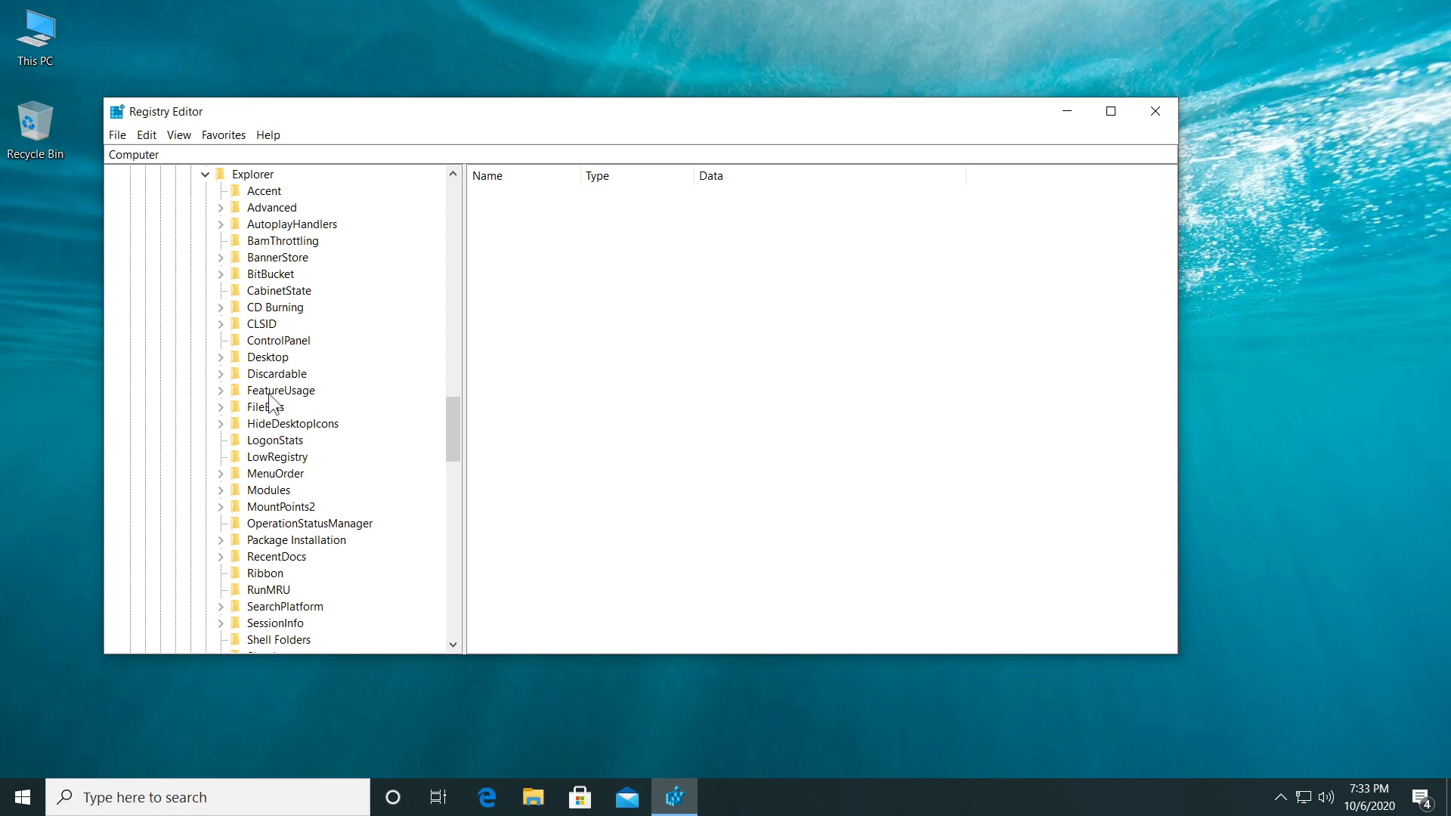
{"action": "scroll", "coordinate": [270, 405], "scroll_direction": "up", "scroll_amount": 1}
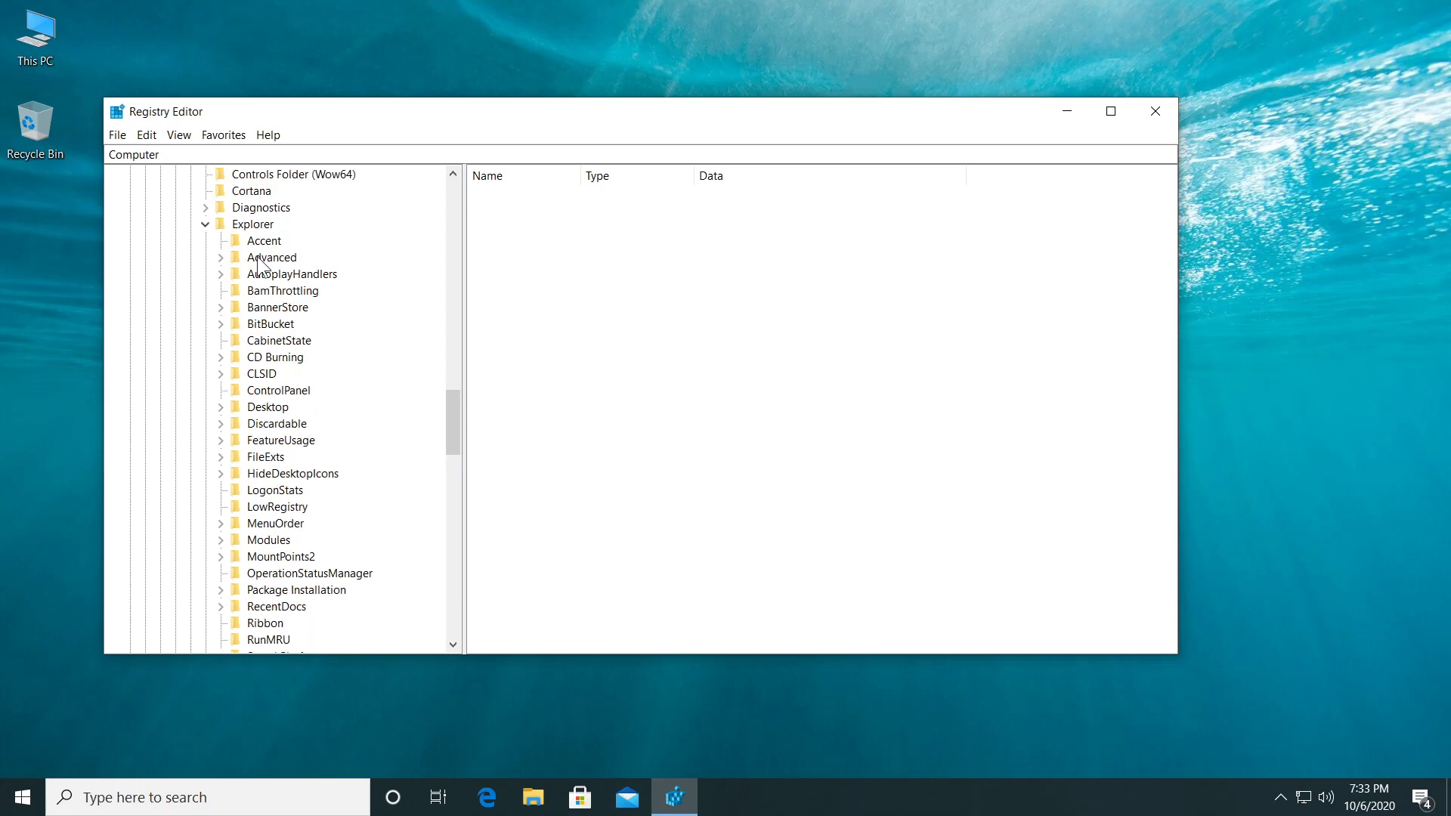
{"action": "left_click", "coordinate": [271, 257]}
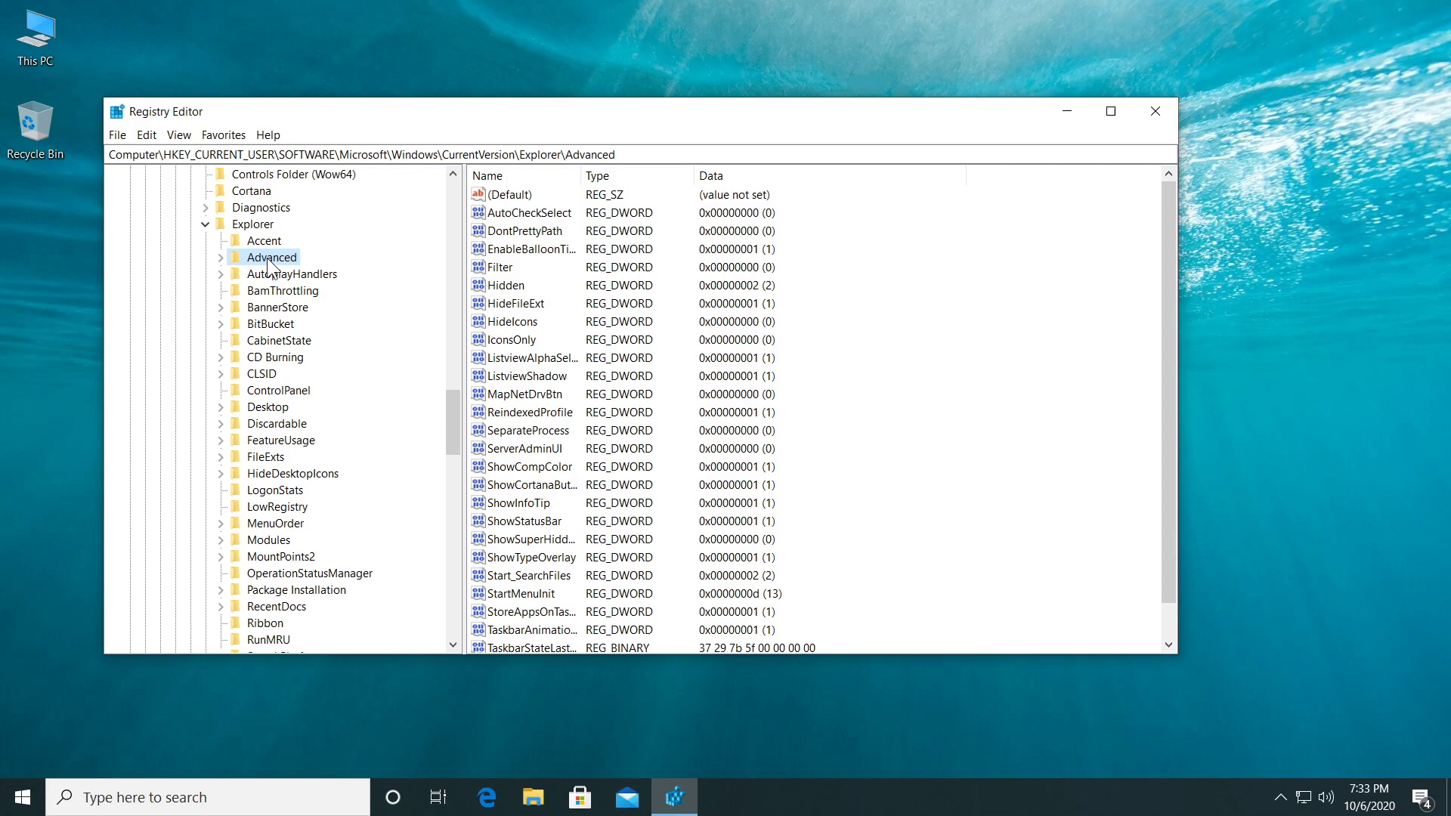
{"action": "right_click", "coordinate": [269, 261]}
- Add a new DWORD (32-bit) value named ShowSecondsInSystemClock under Advanced
{"action": "mouse_move", "coordinate": [323, 285]}
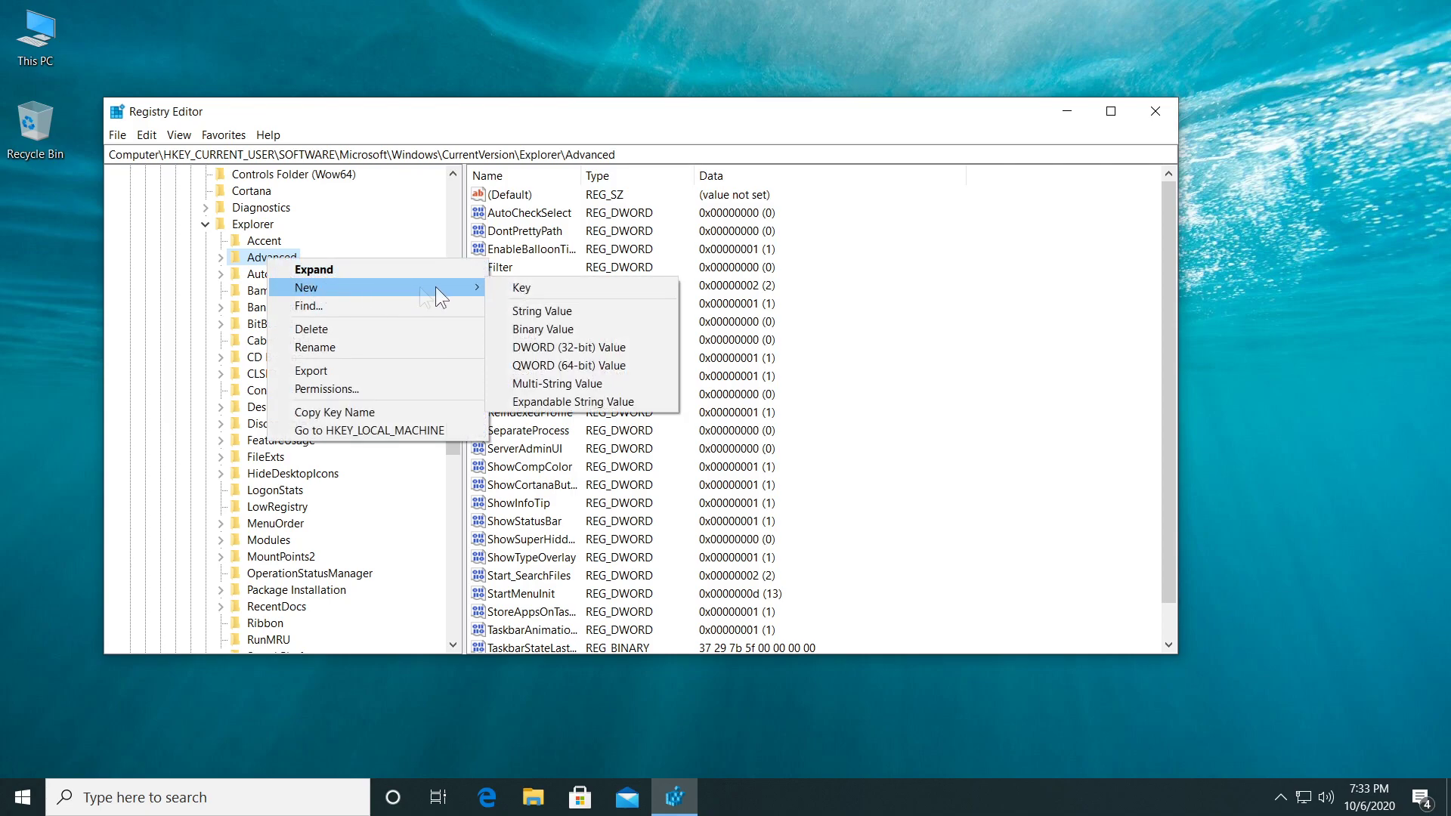
{"action": "left_click", "coordinate": [569, 349]}
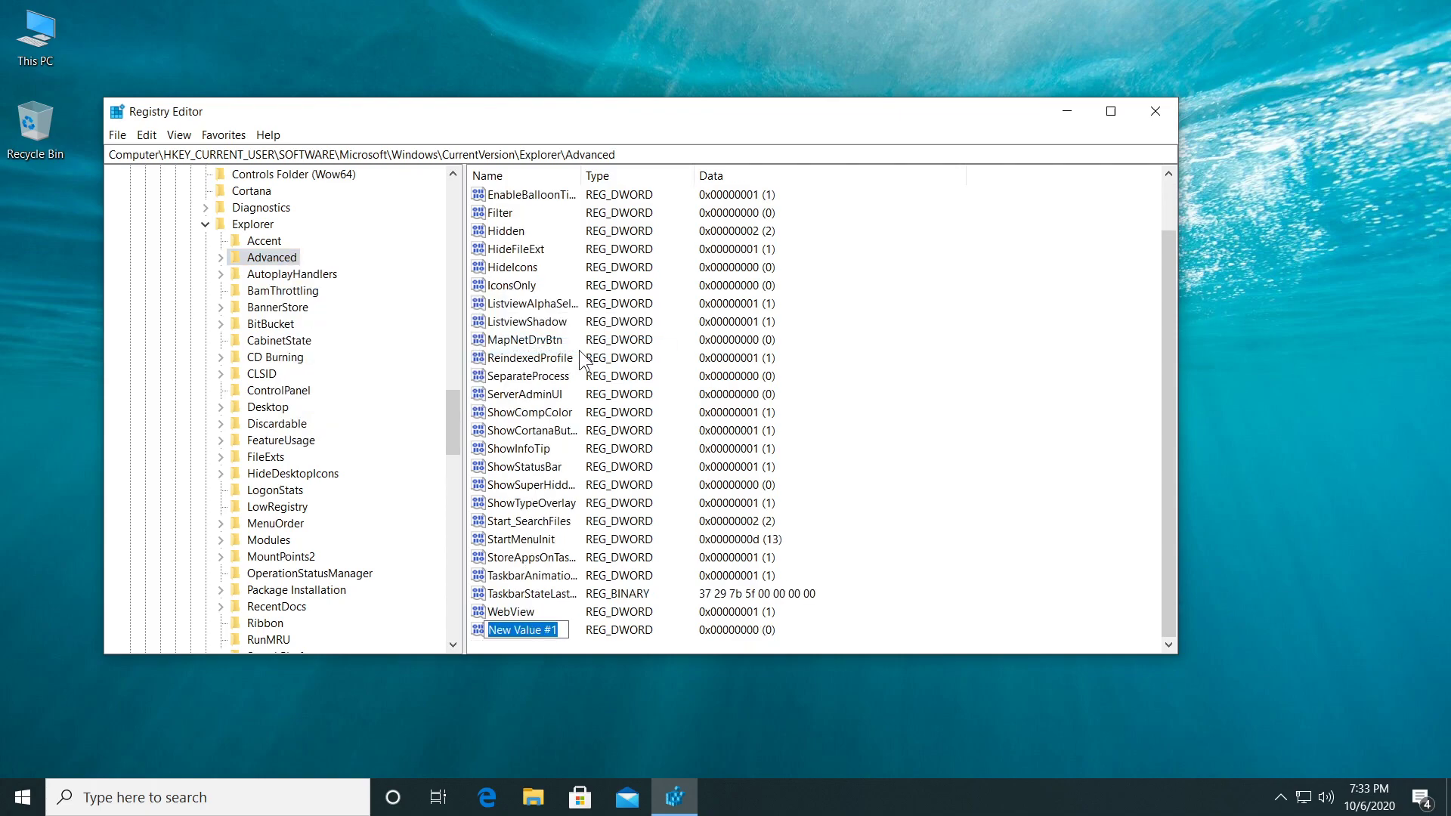
{"action": "type", "text": "Sho"}
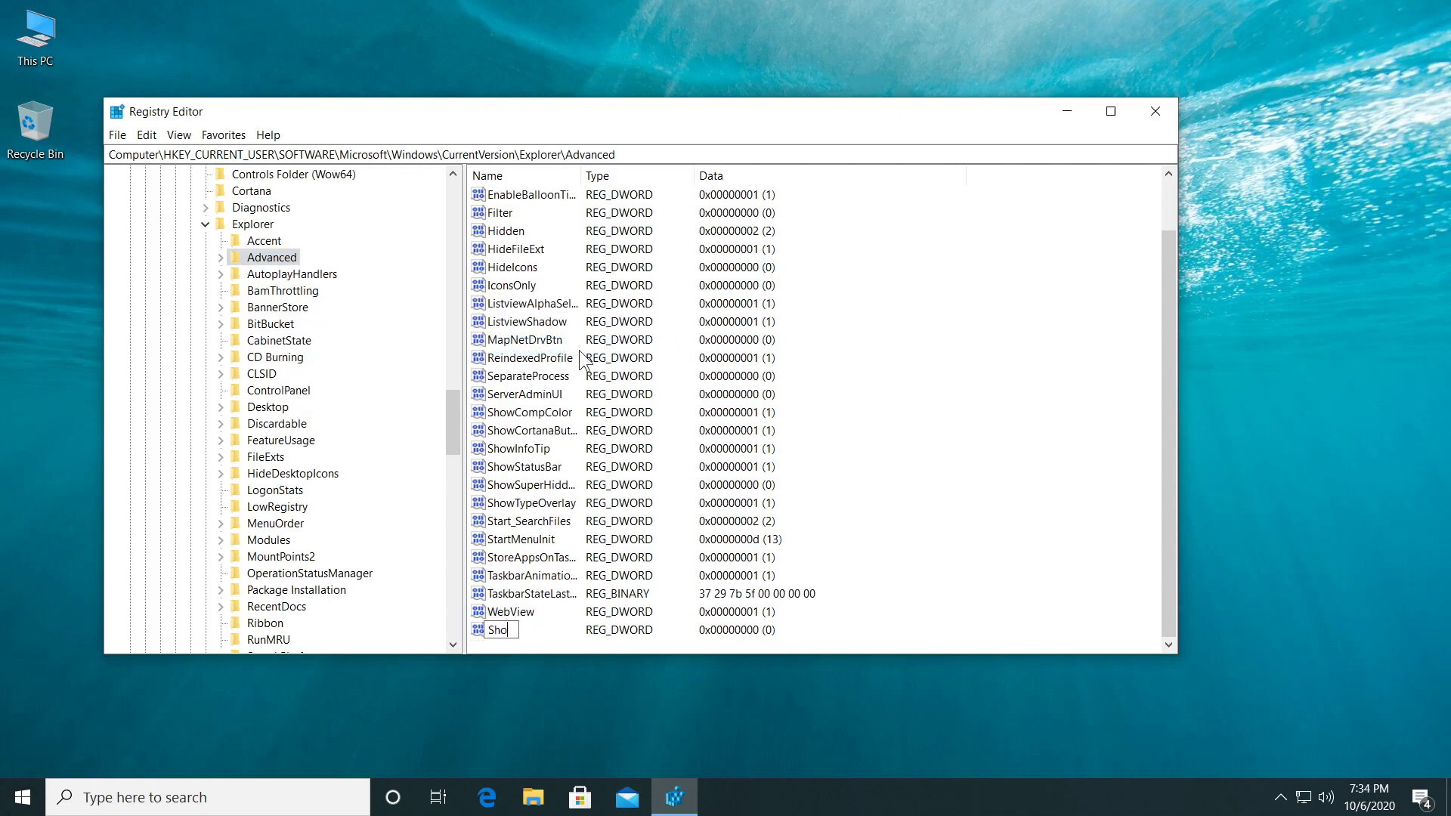
{"action": "type", "text": "wSecondsInSystem"}
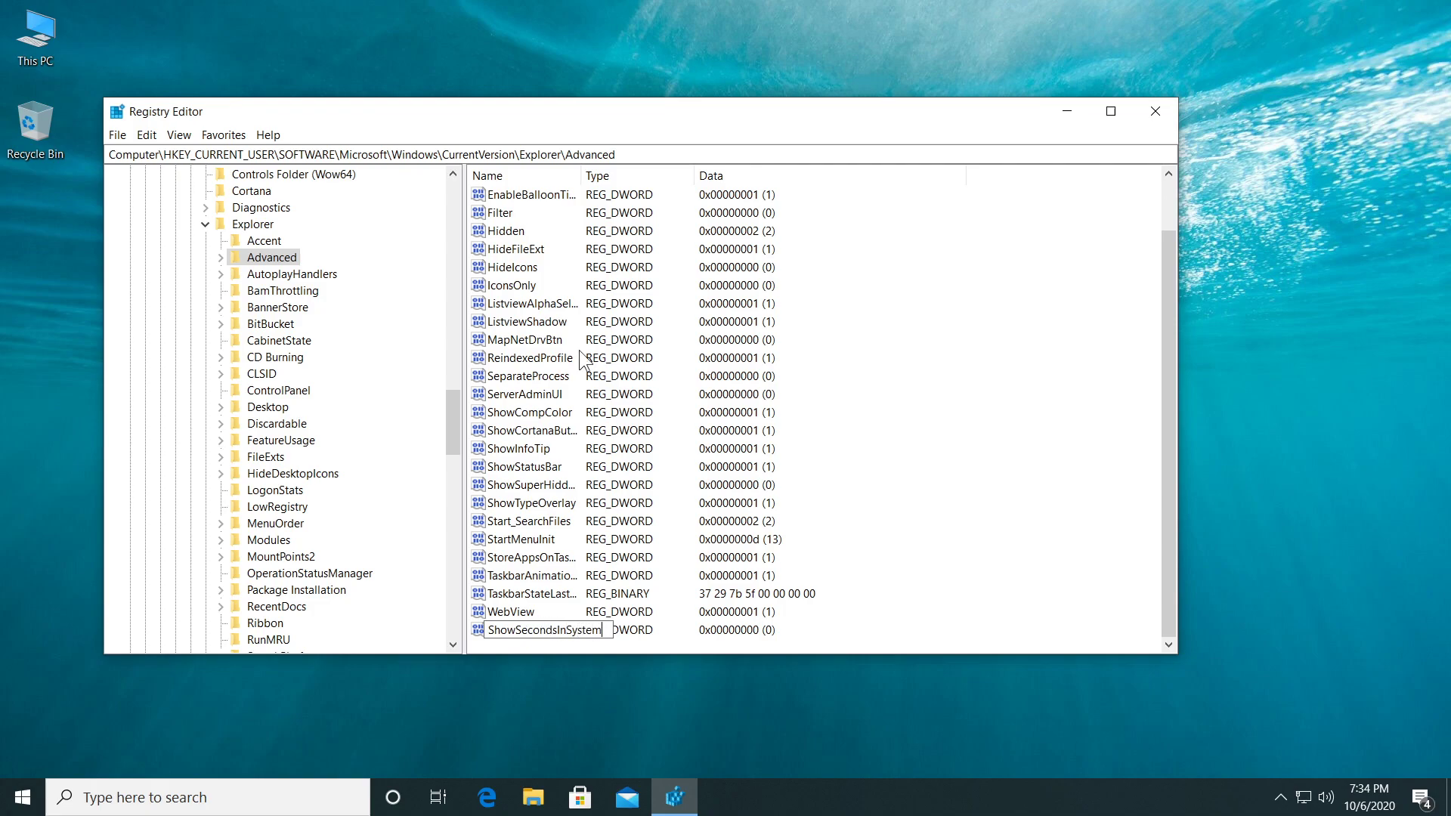
{"action": "type", "text": "Clock"}
{"action": "key", "text": "Return"}
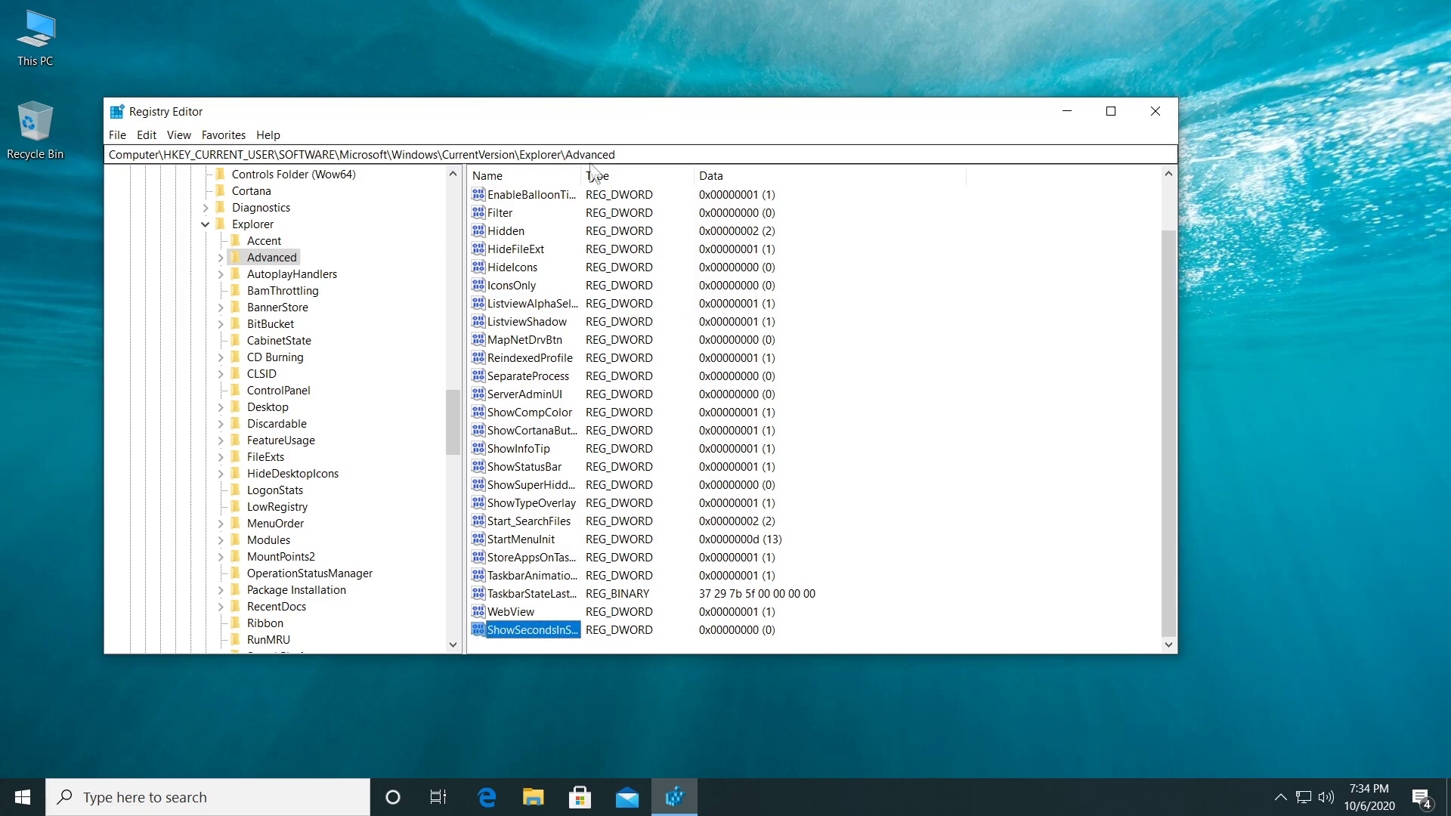
{"action": "left_click_drag", "start_coordinate": [590, 172], "coordinate": [670, 172]}
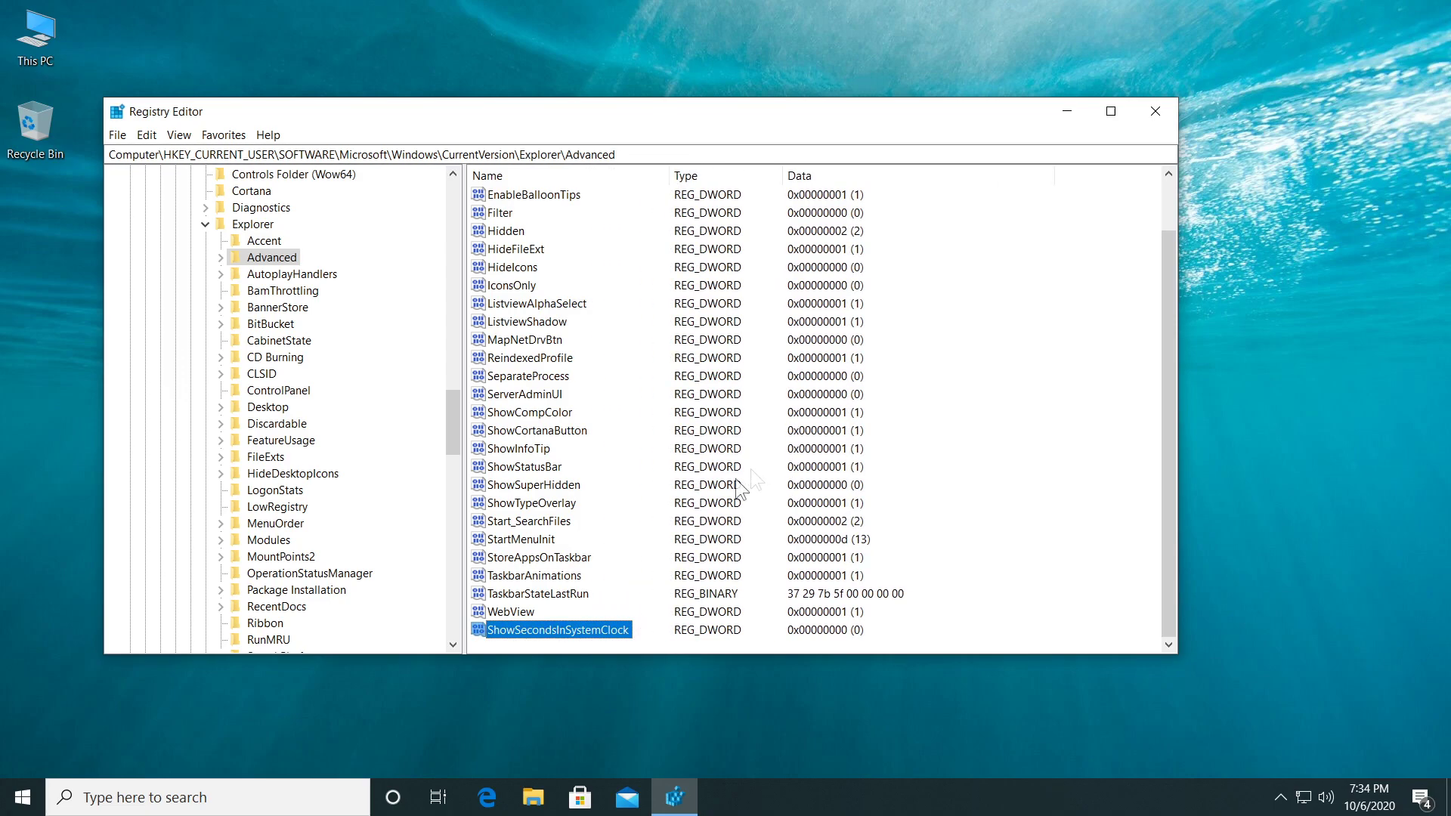
- Set ShowSecondsInSystemClock's value data to 1 and close Registry Editor
{"action": "left_click", "coordinate": [541, 605]}
{"action": "left_click", "coordinate": [517, 632]}
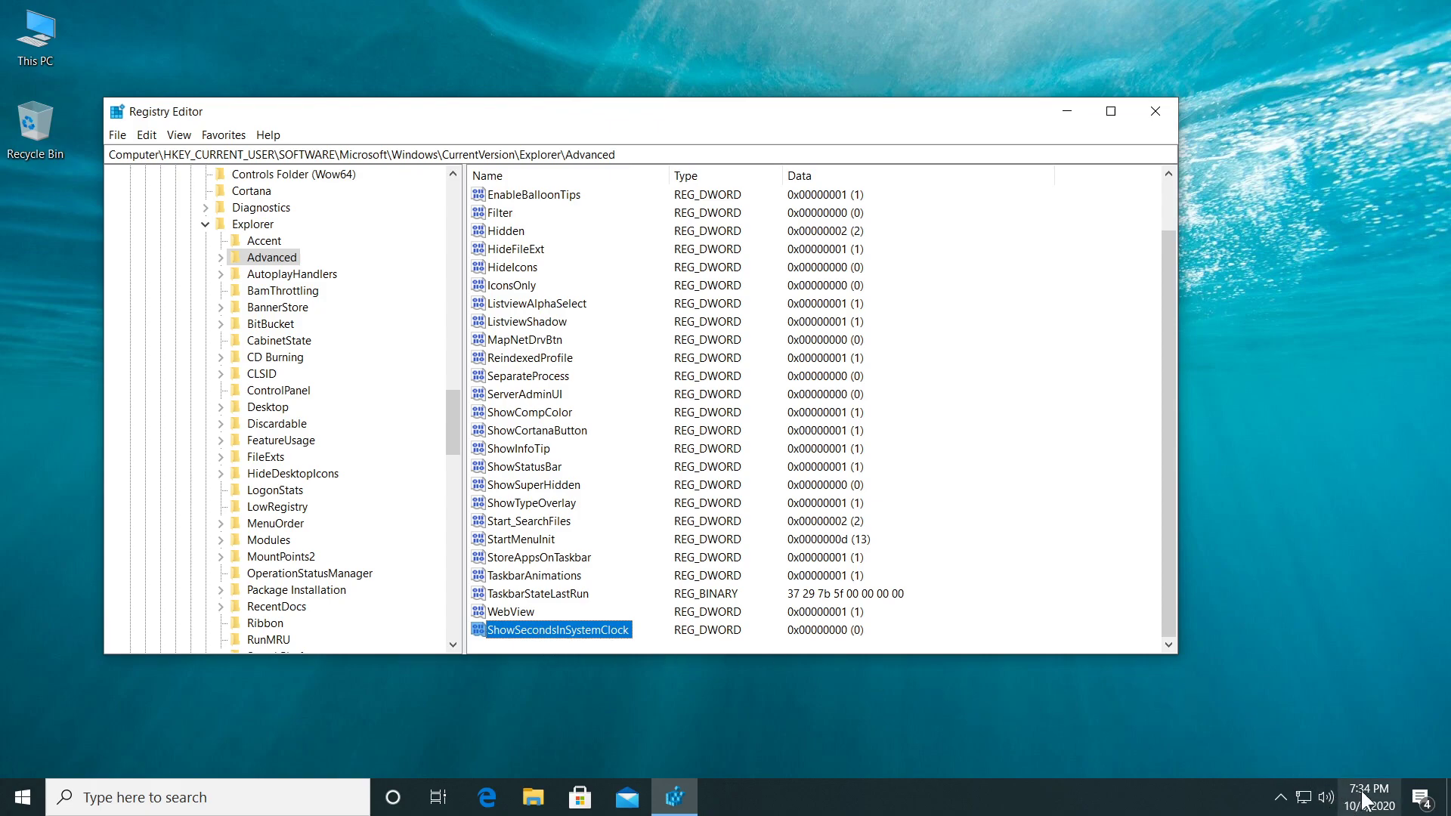
{"action": "double_click", "coordinate": [551, 630]}
{"action": "type", "text": "1"}
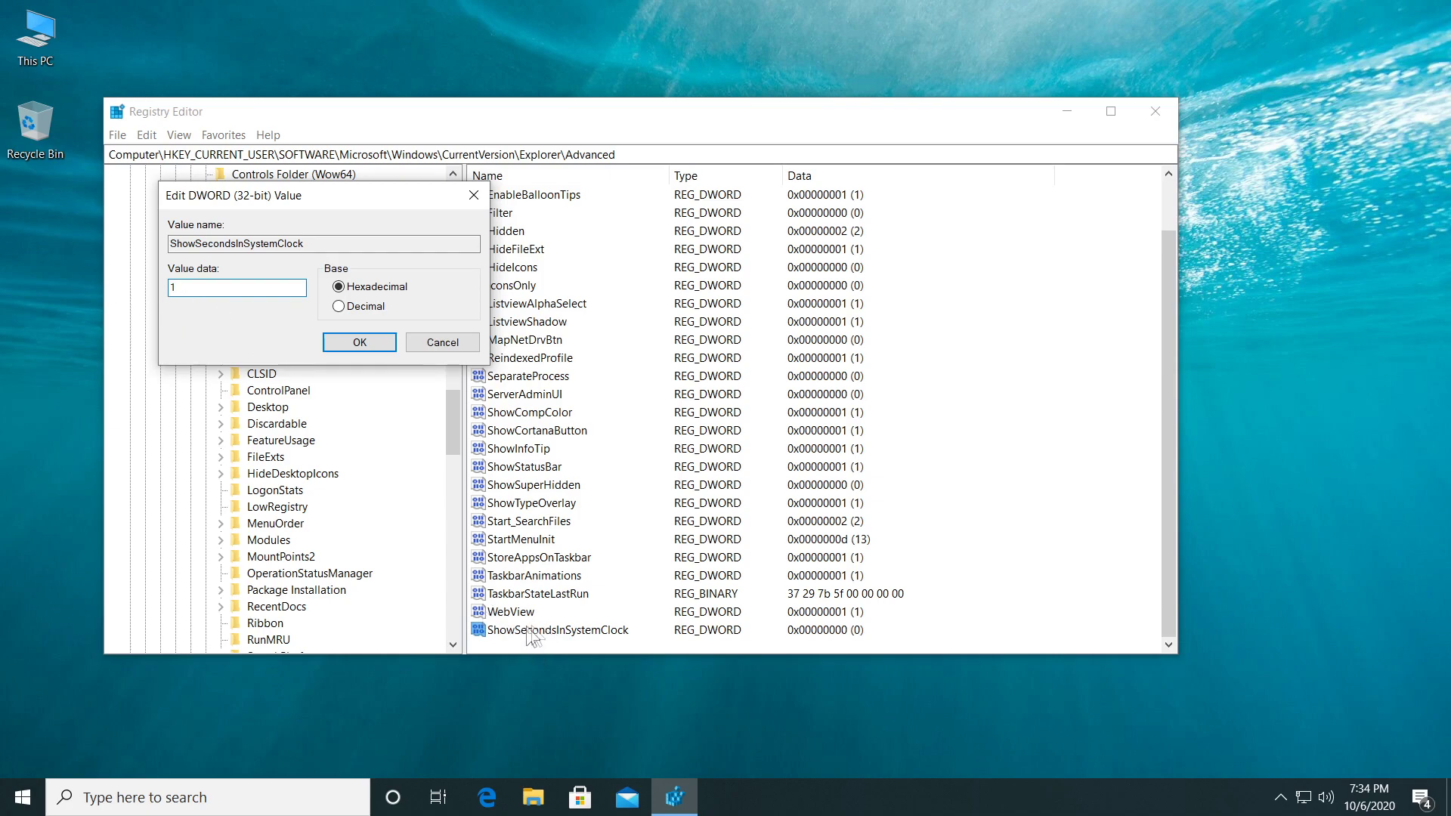
{"action": "left_click", "coordinate": [360, 342]}
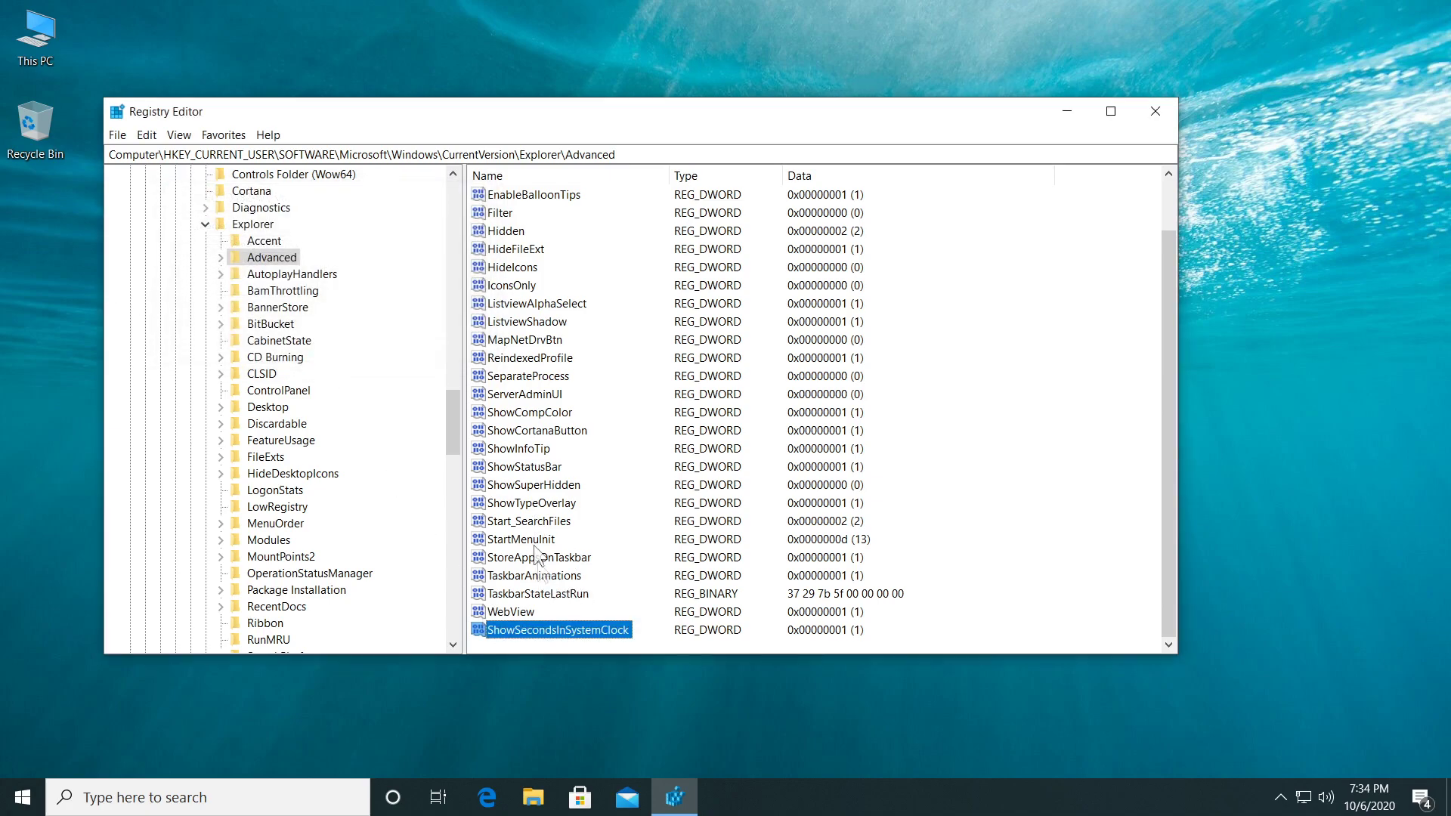
{"action": "left_click", "coordinate": [1155, 112]}
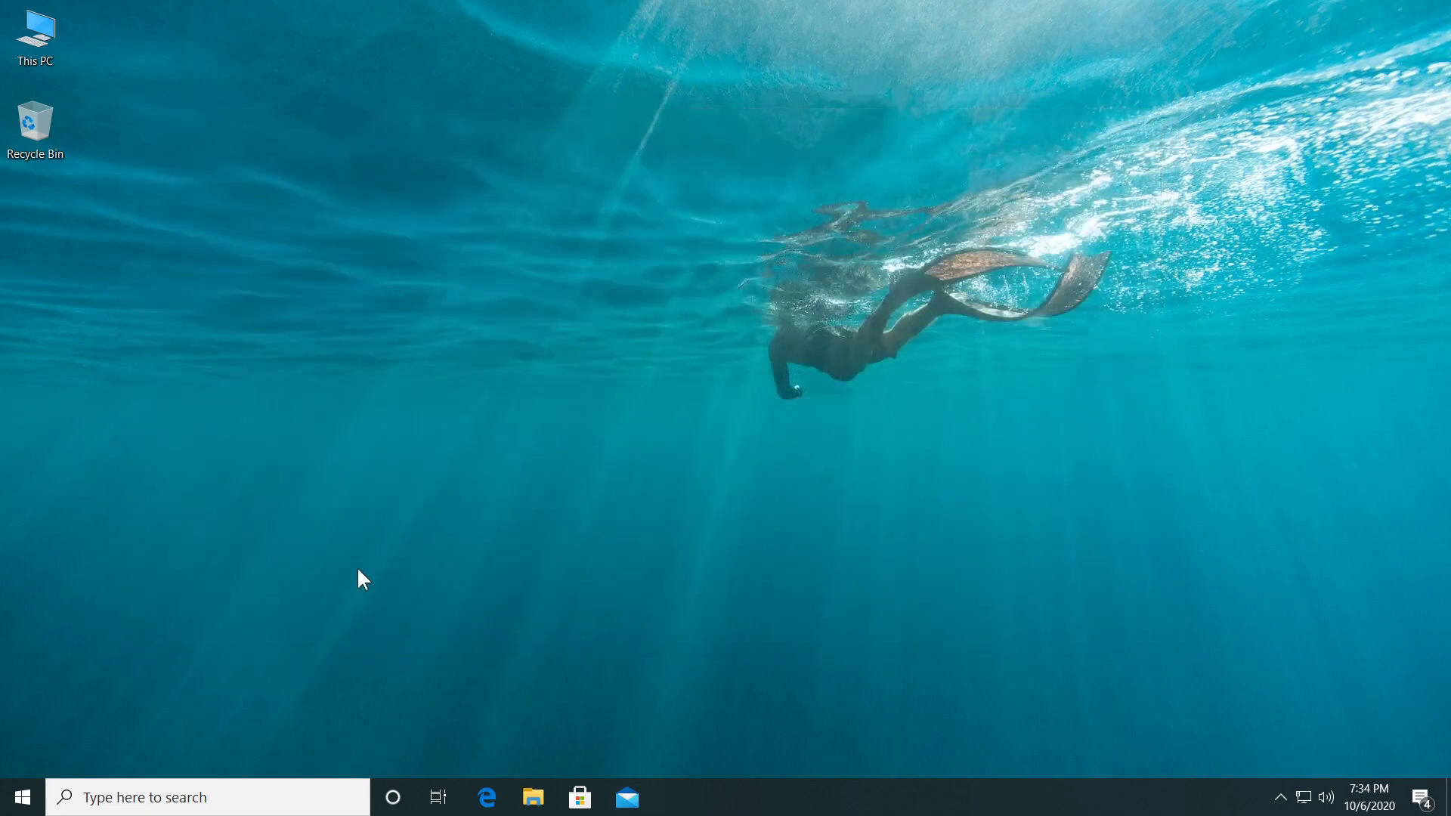
- Sign out from the Start right-click menu and sign back in; the clock now reads 7:34:59 PM
{"action": "right_click", "coordinate": [33, 798]}
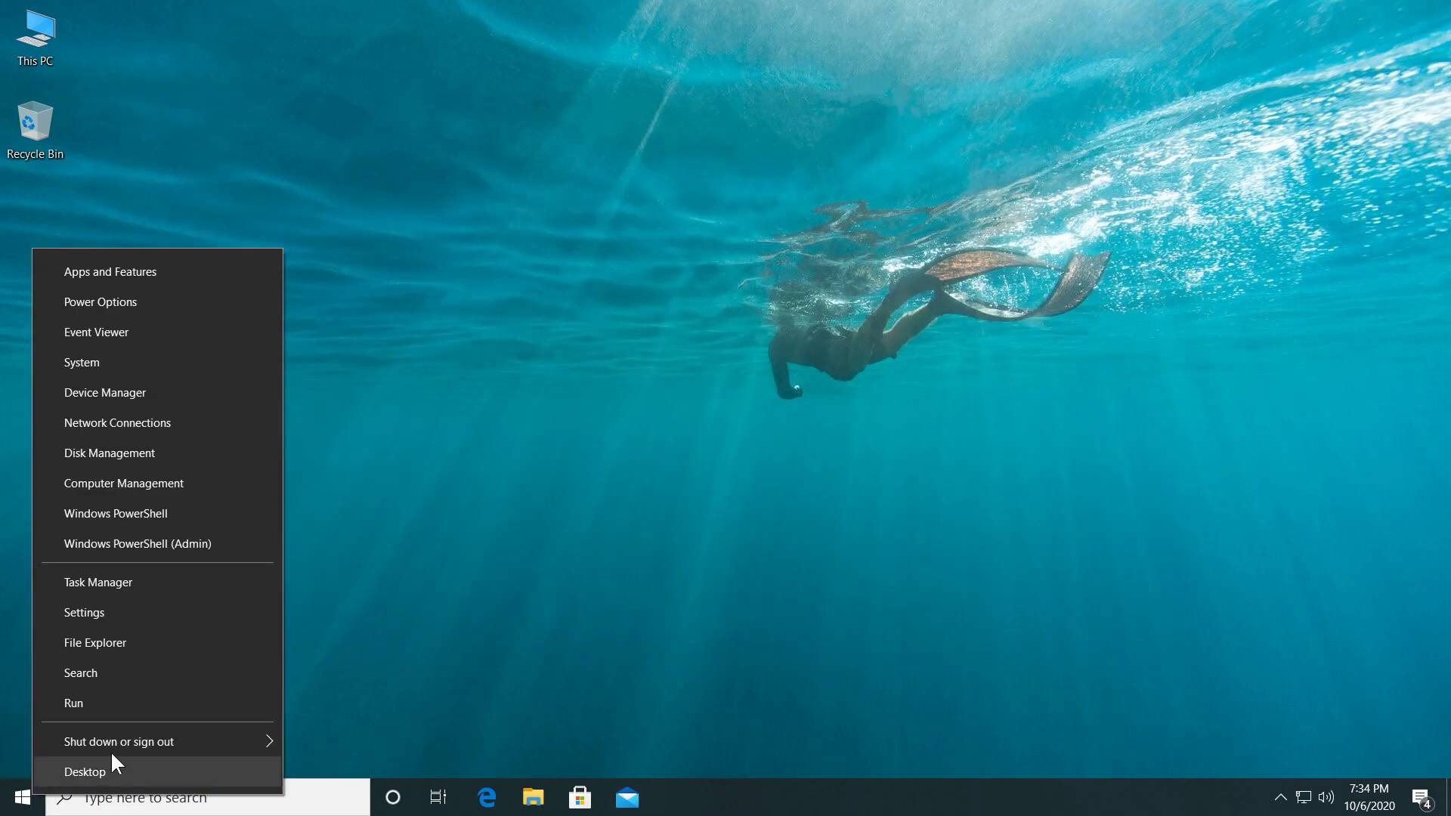
{"action": "mouse_move", "coordinate": [153, 740]}
{"action": "left_click", "coordinate": [345, 650]}
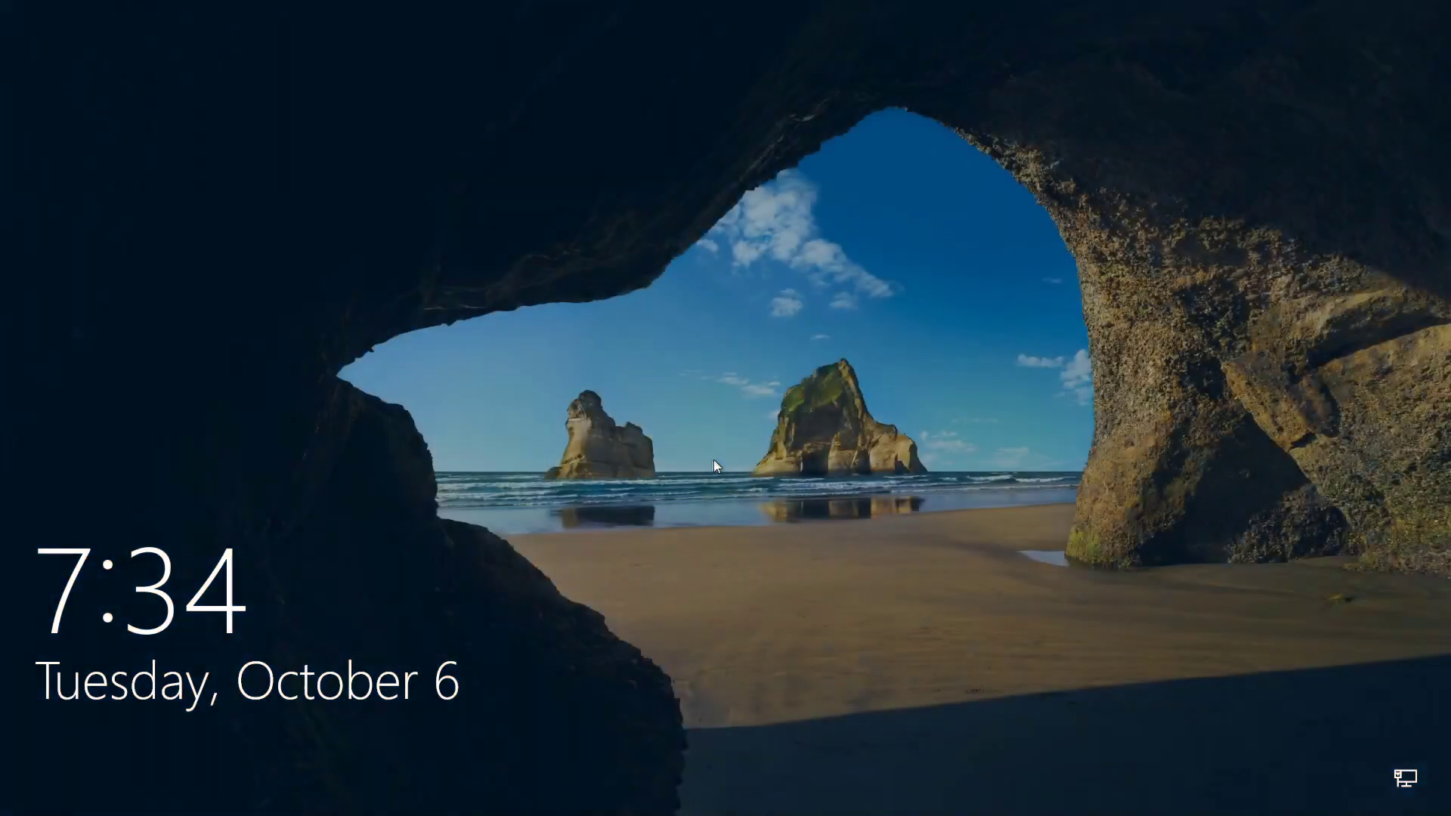
{"action": "left_click", "coordinate": [707, 459]}
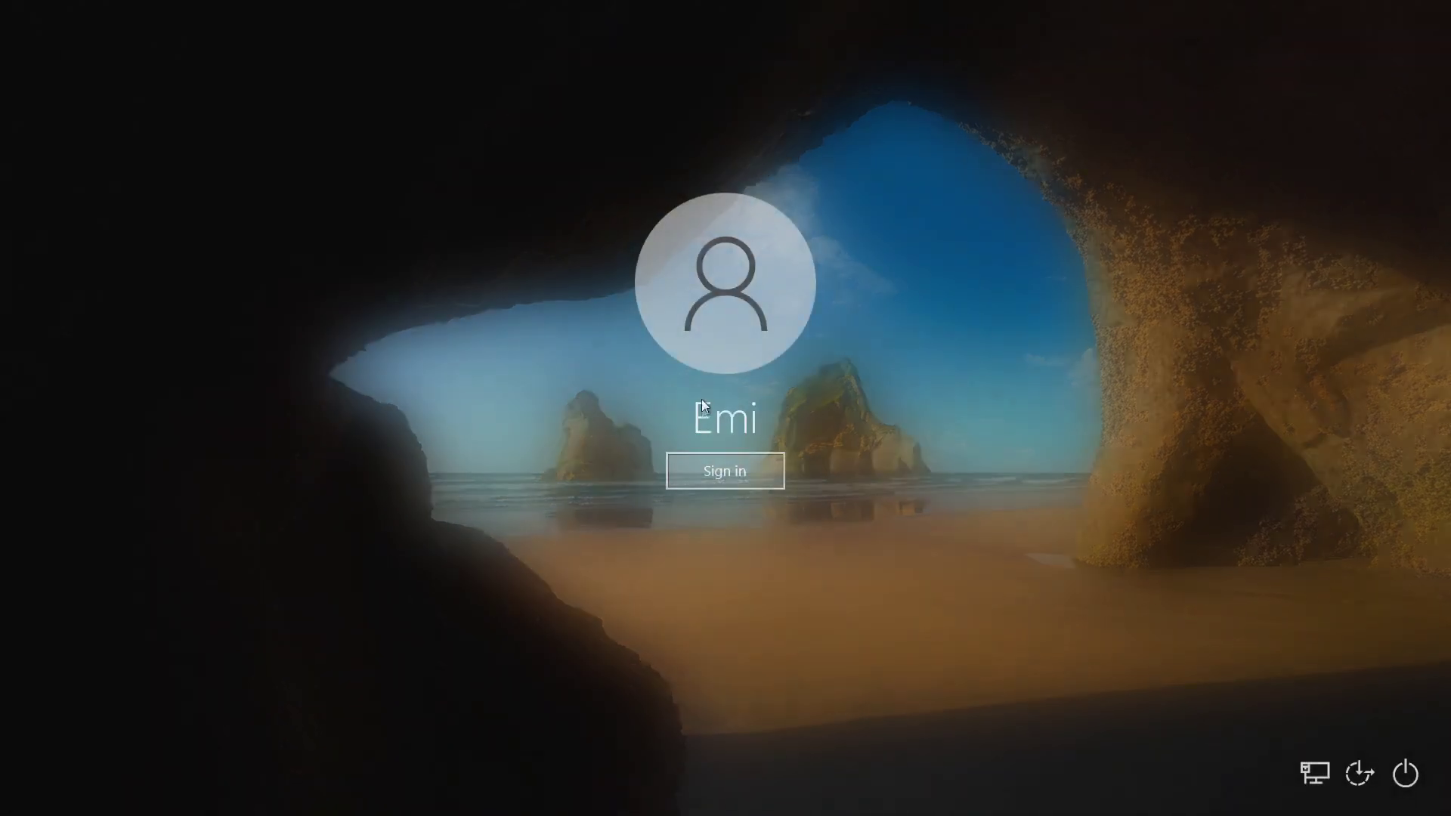
{"action": "left_click", "coordinate": [722, 470]}
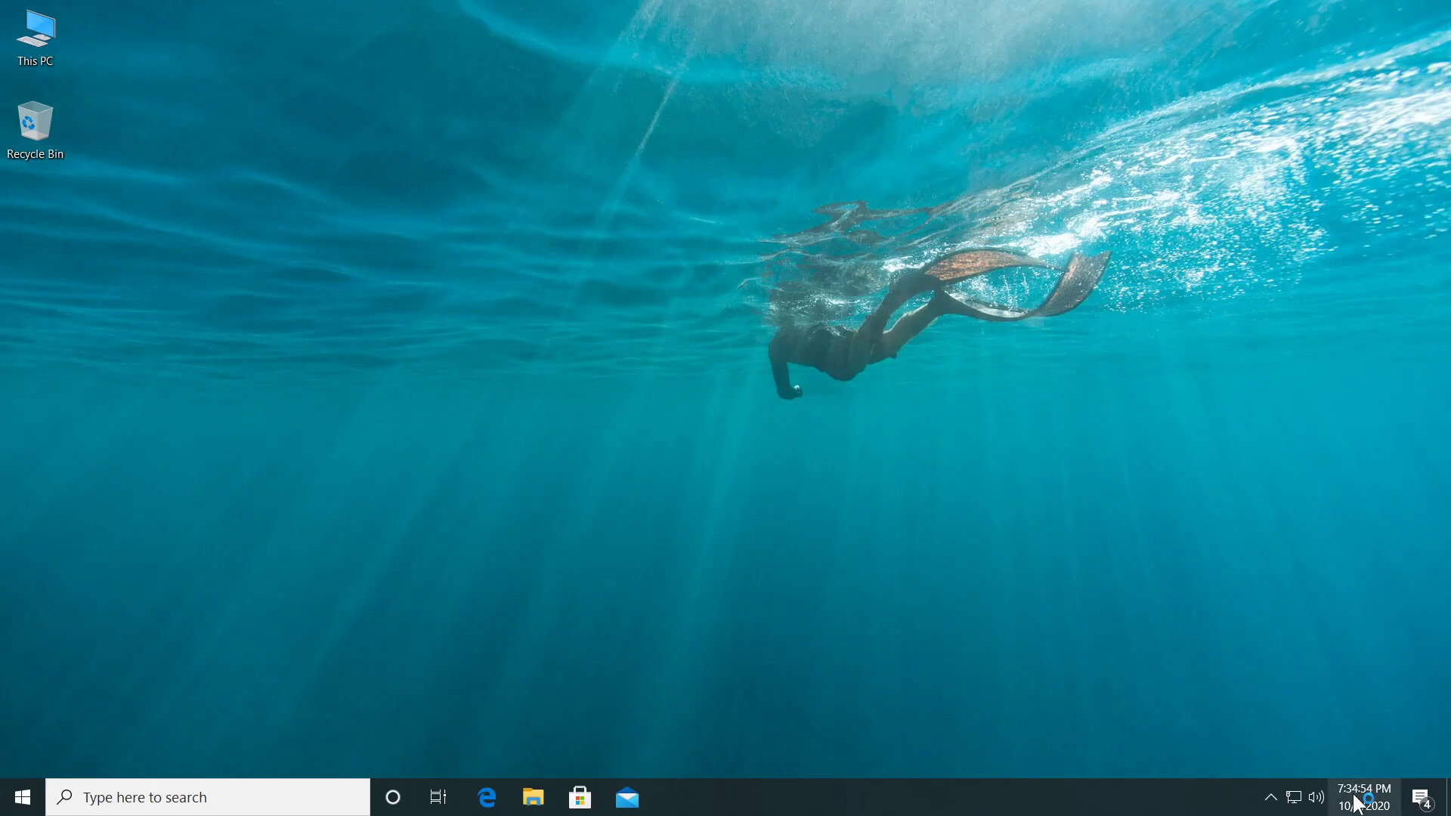
{"action": "mouse_move", "coordinate": [1358, 804]}
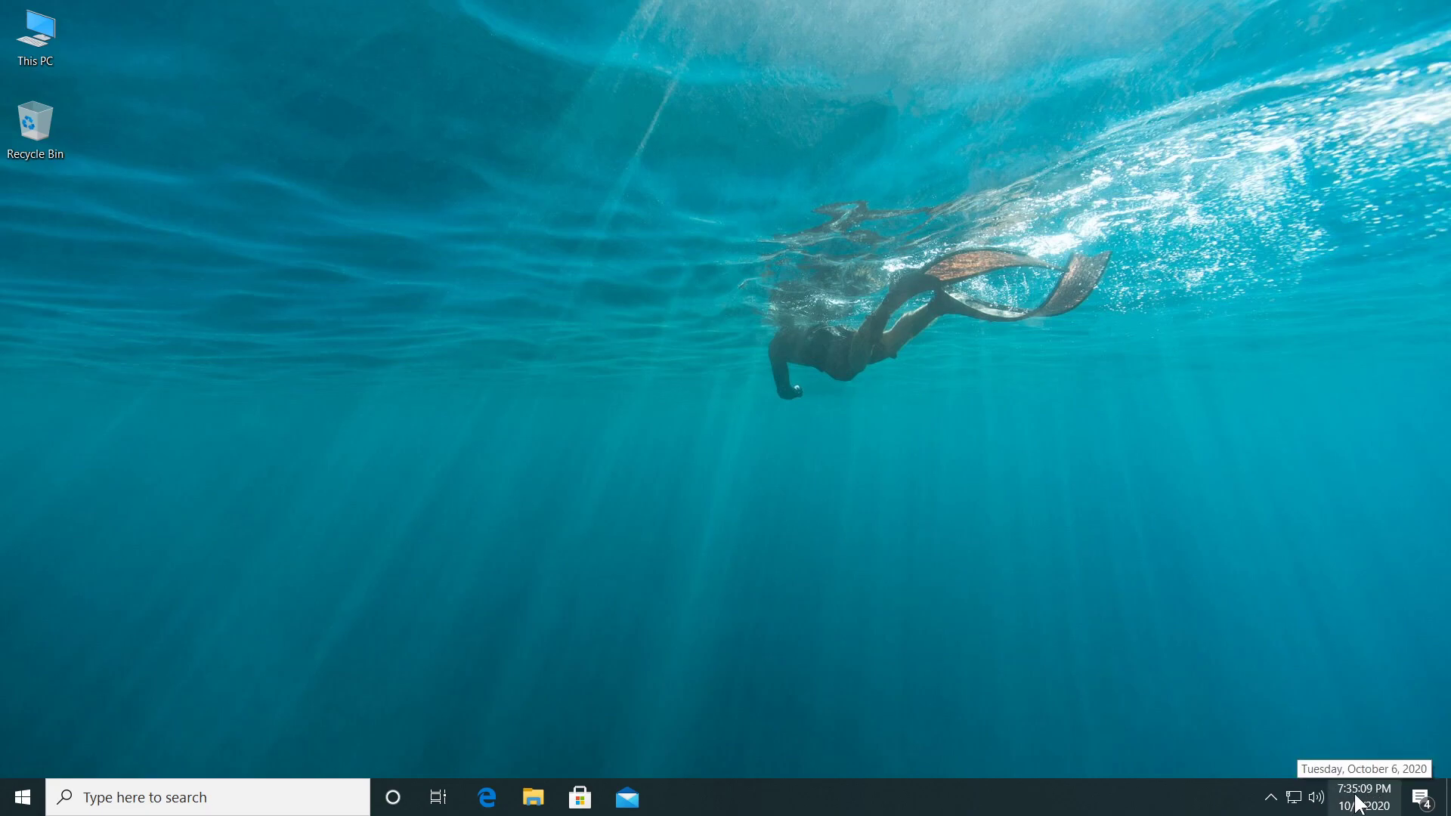
- Set the Short date format to 05-Apr-17 in the regional date formats, then close Settings
{"action": "right_click", "coordinate": [1358, 804]}
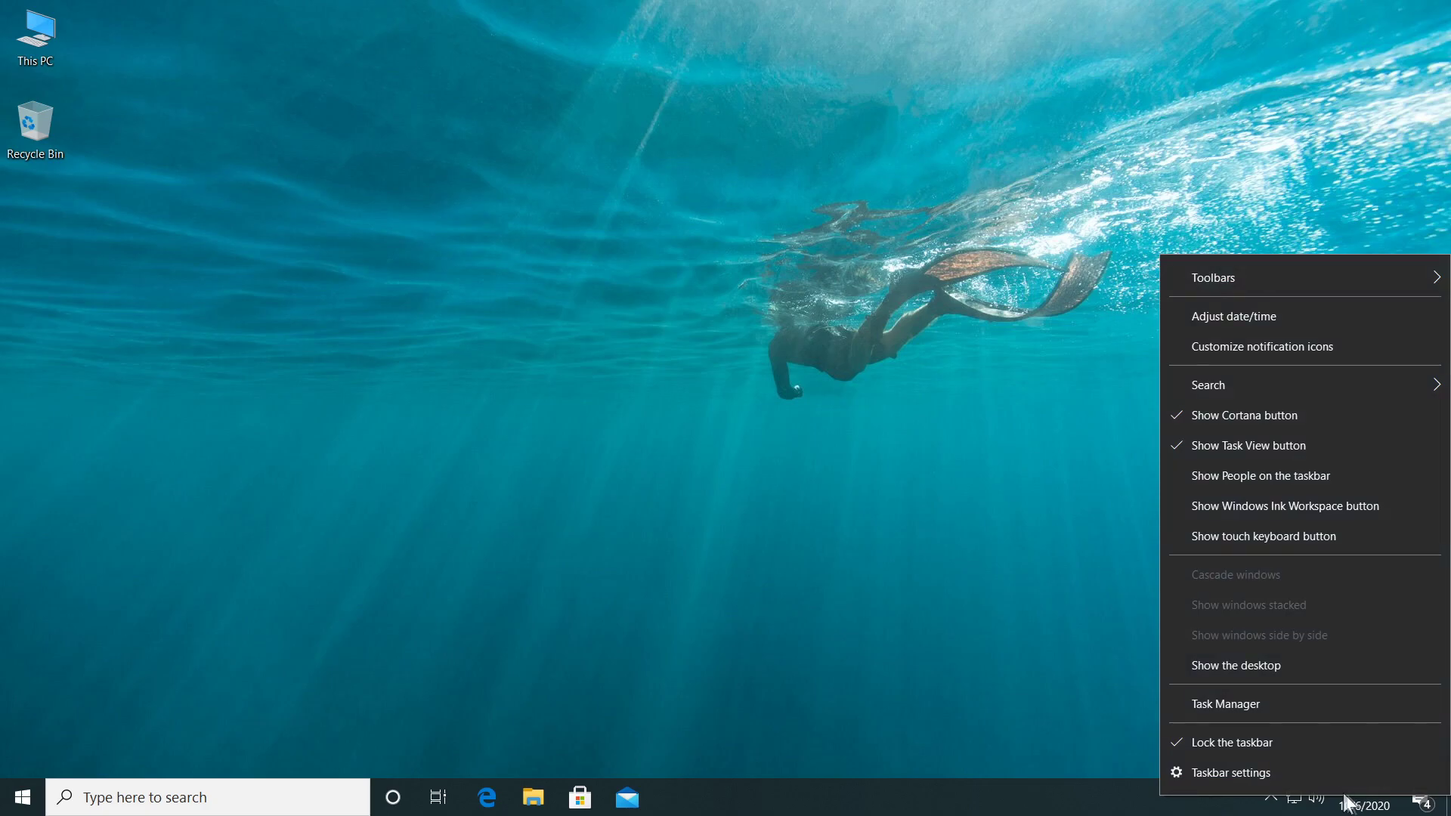
{"action": "left_click", "coordinate": [1240, 317]}
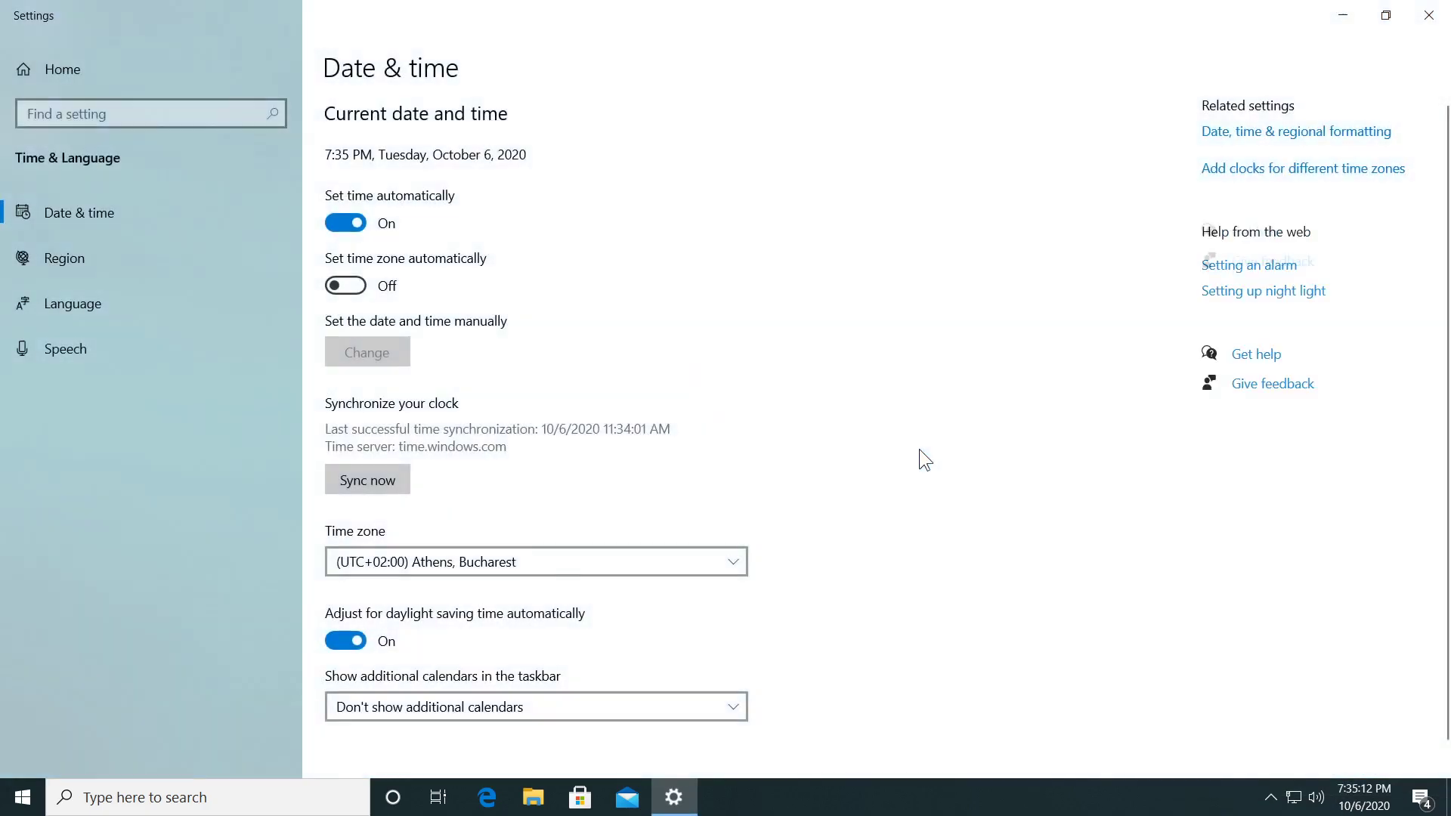
{"action": "scroll", "coordinate": [907, 302], "scroll_direction": "down", "scroll_amount": 1}
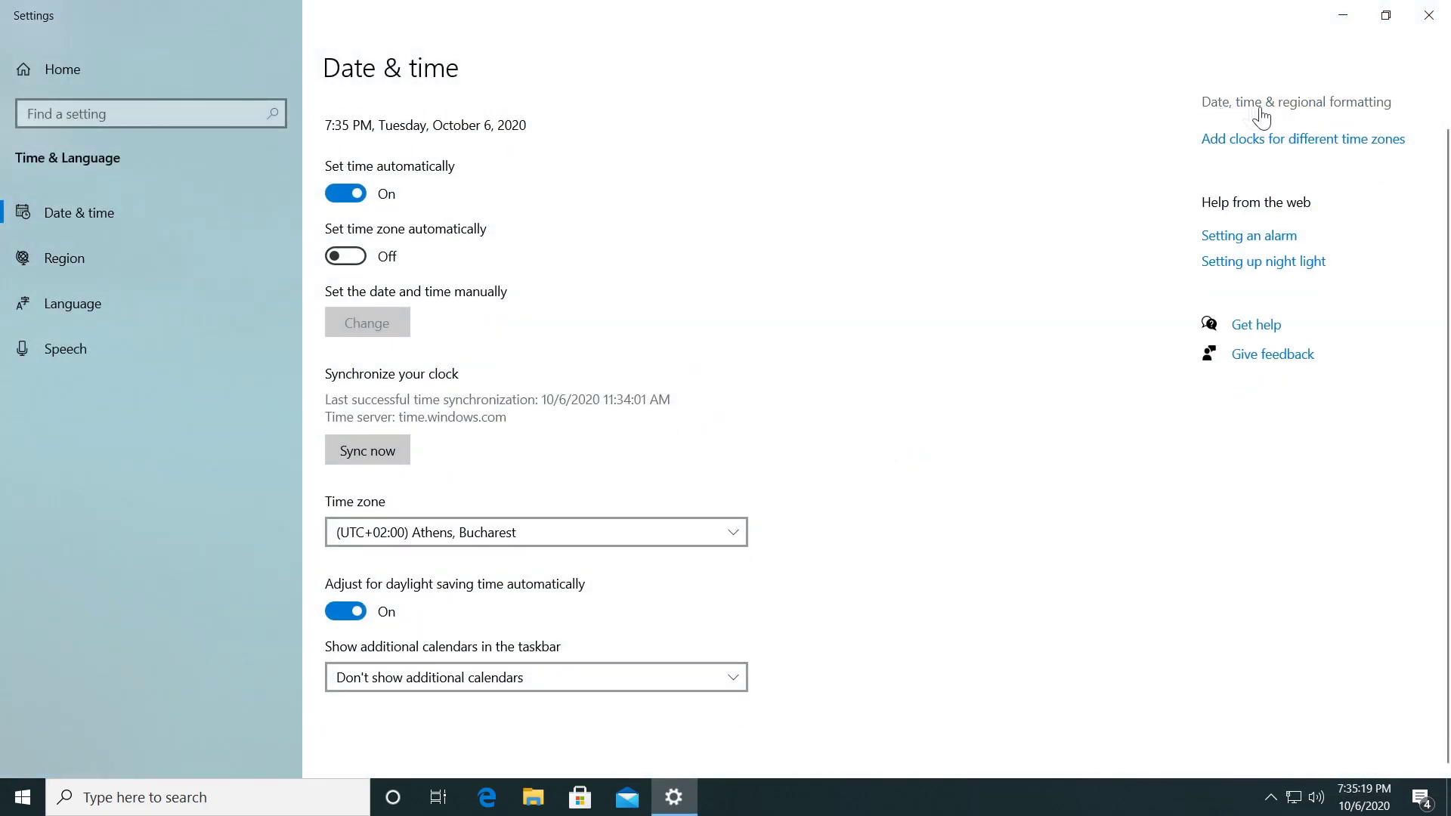
{"action": "left_click", "coordinate": [1312, 112]}
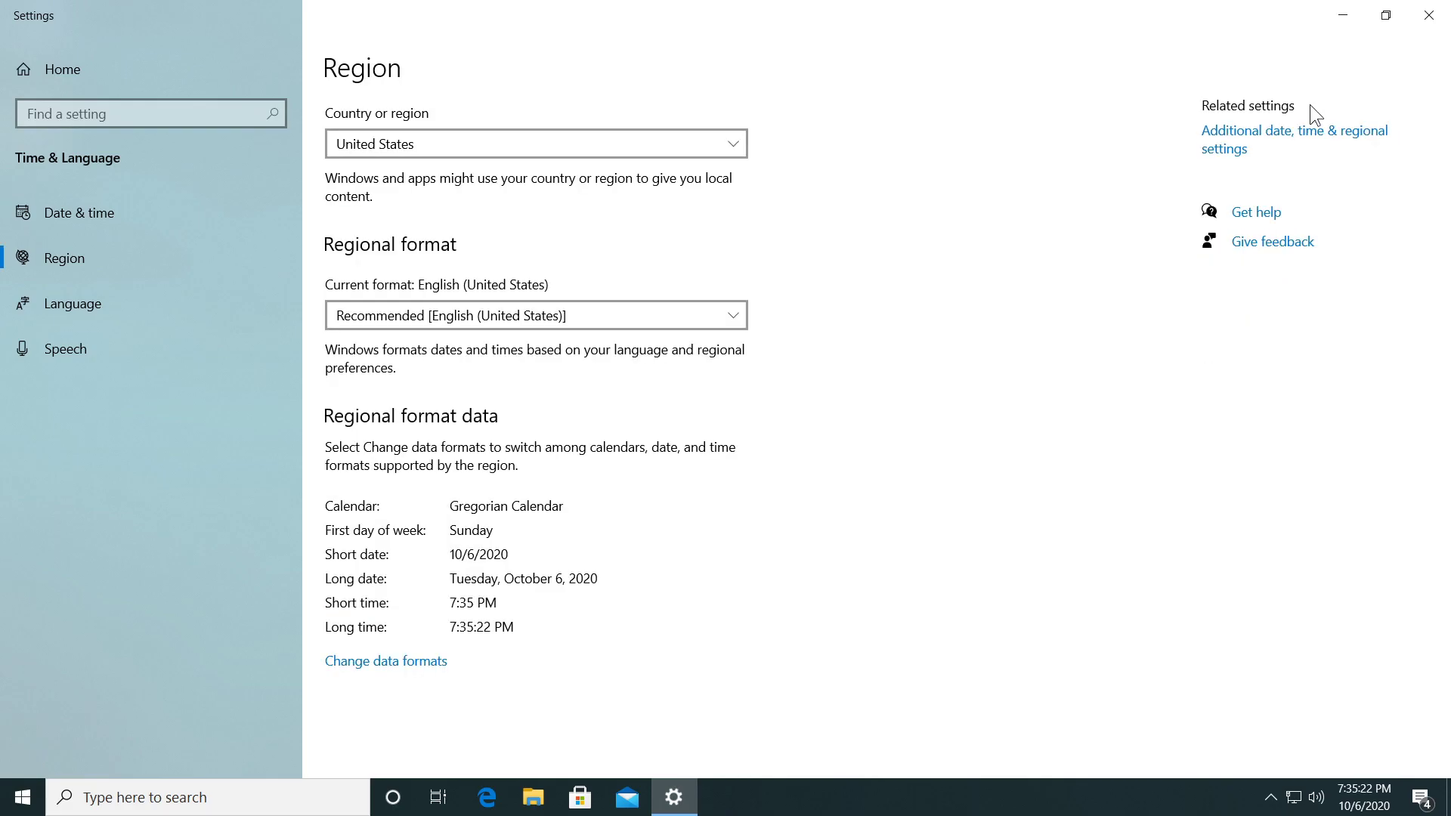
{"action": "left_click", "coordinate": [415, 663]}
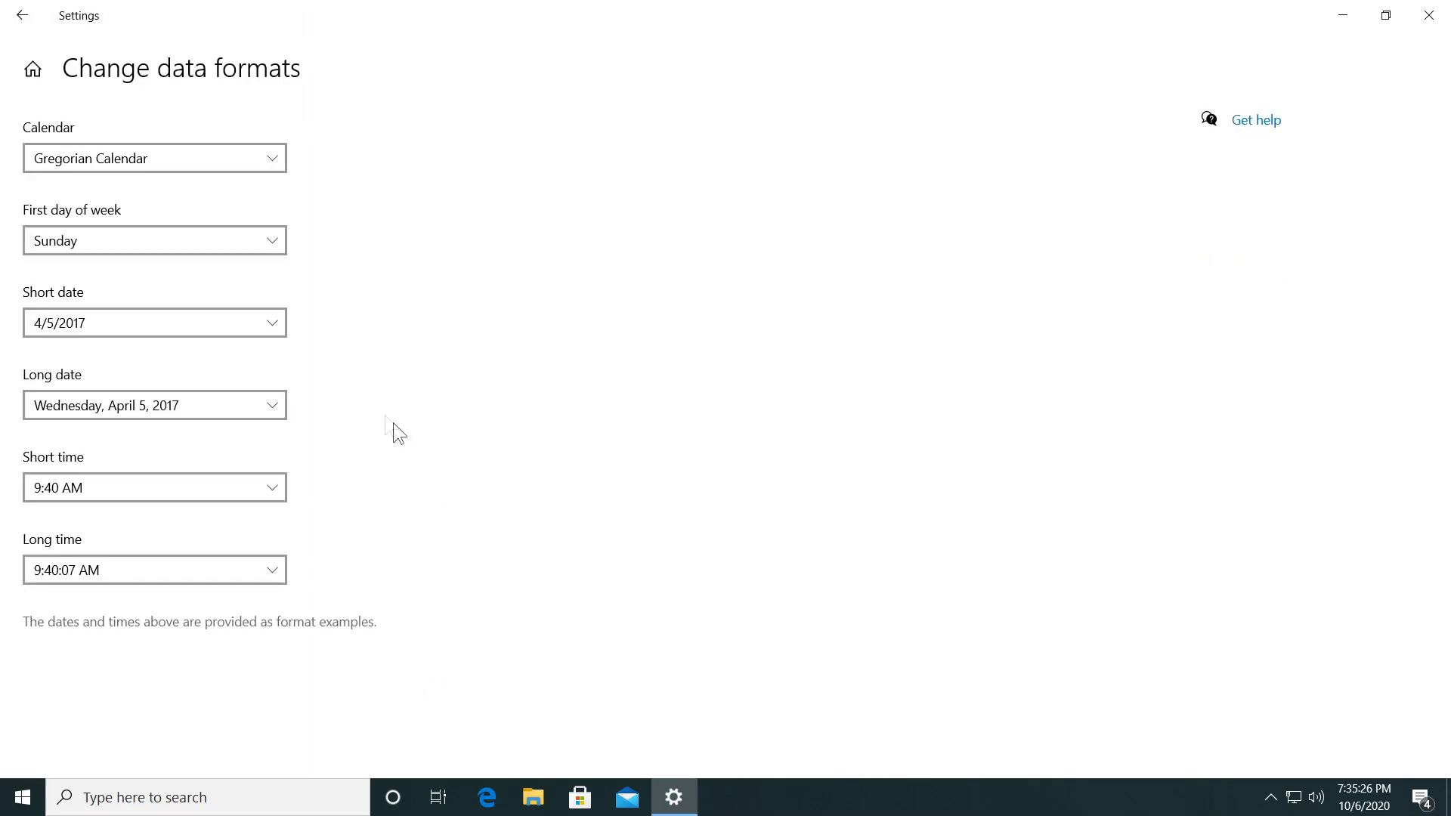
{"action": "left_click", "coordinate": [94, 313]}
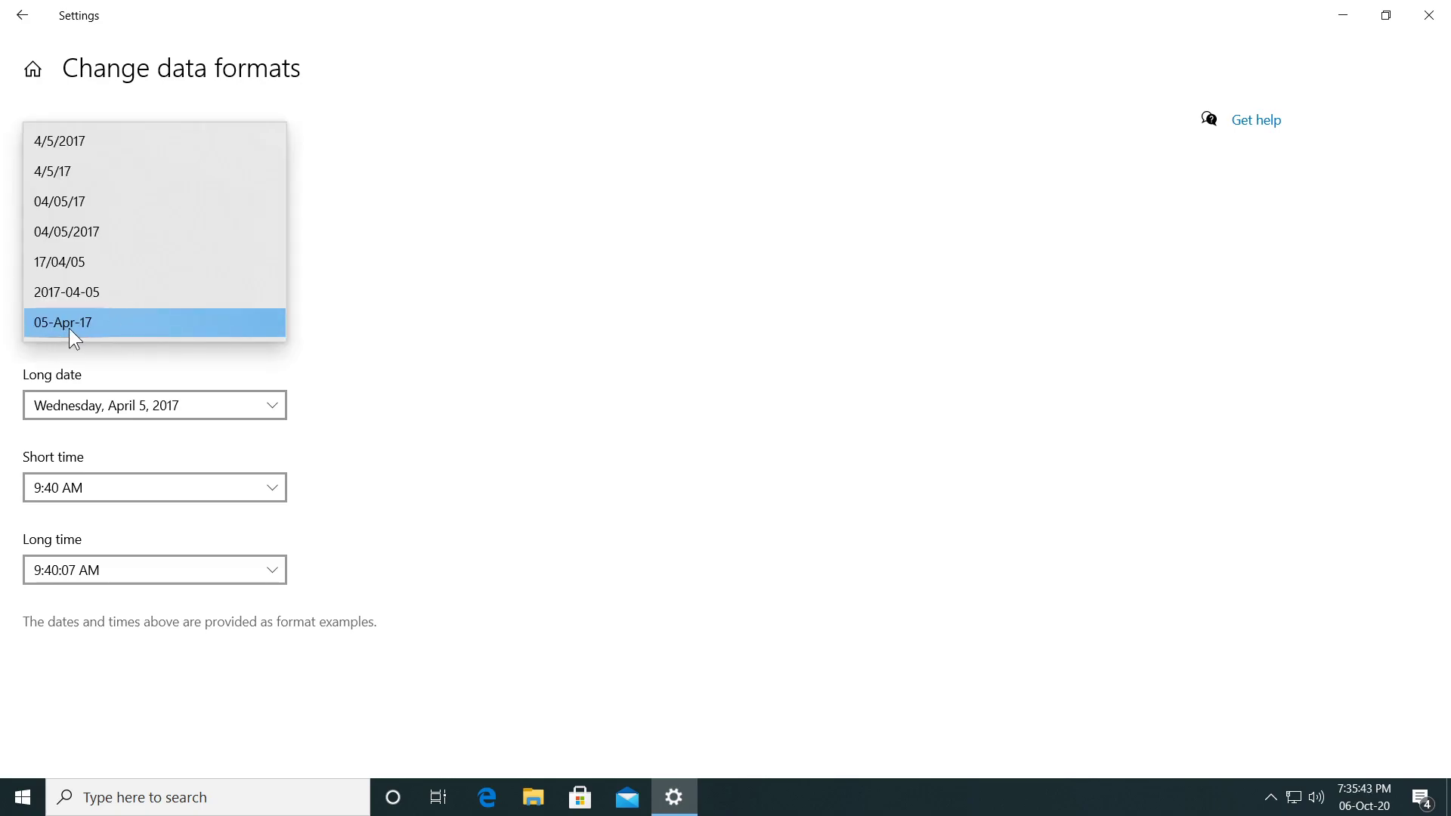
{"action": "left_click", "coordinate": [69, 325]}
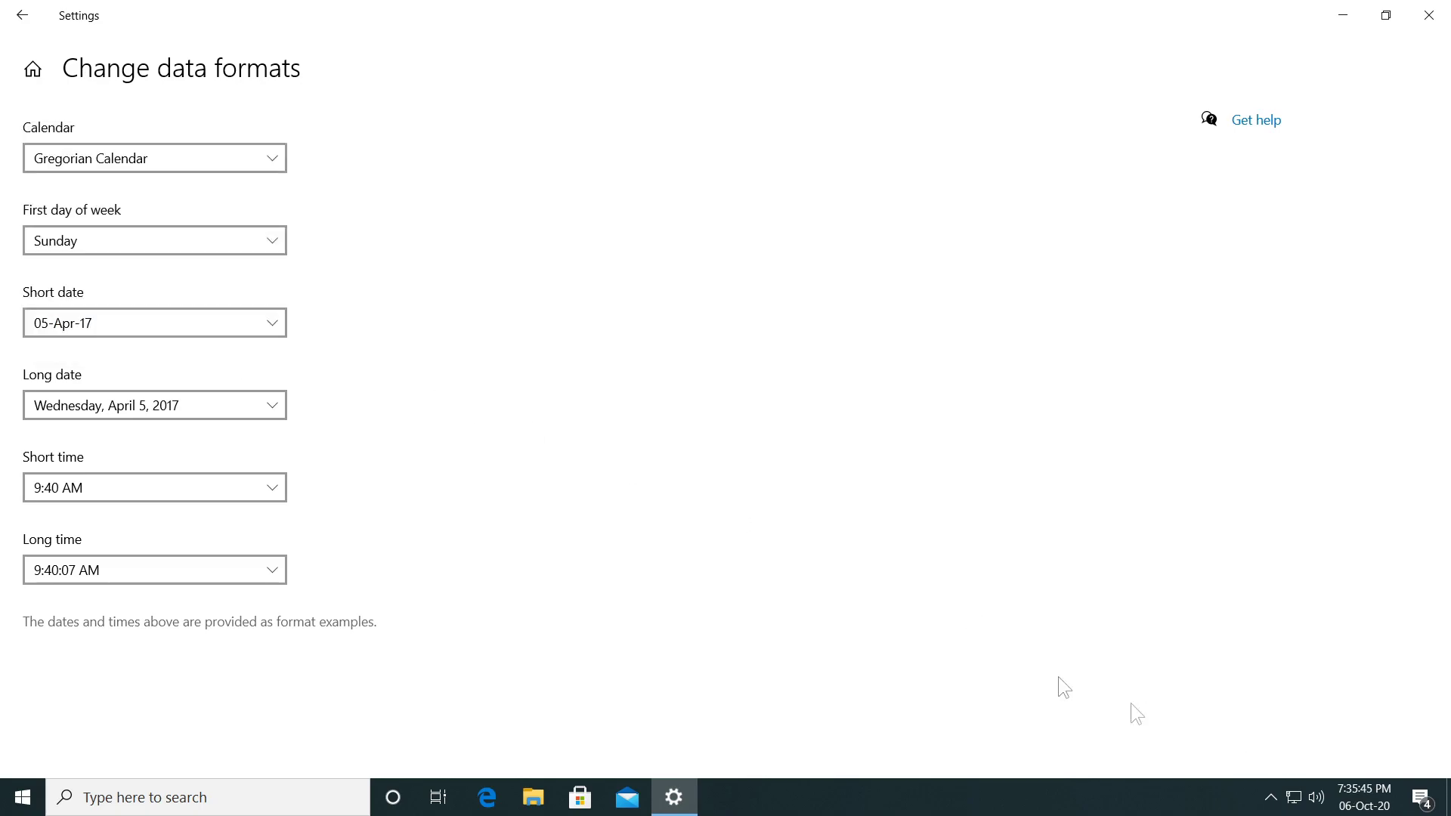
{"action": "mouse_move", "coordinate": [1364, 797]}
{"action": "left_click", "coordinate": [1429, 15]}
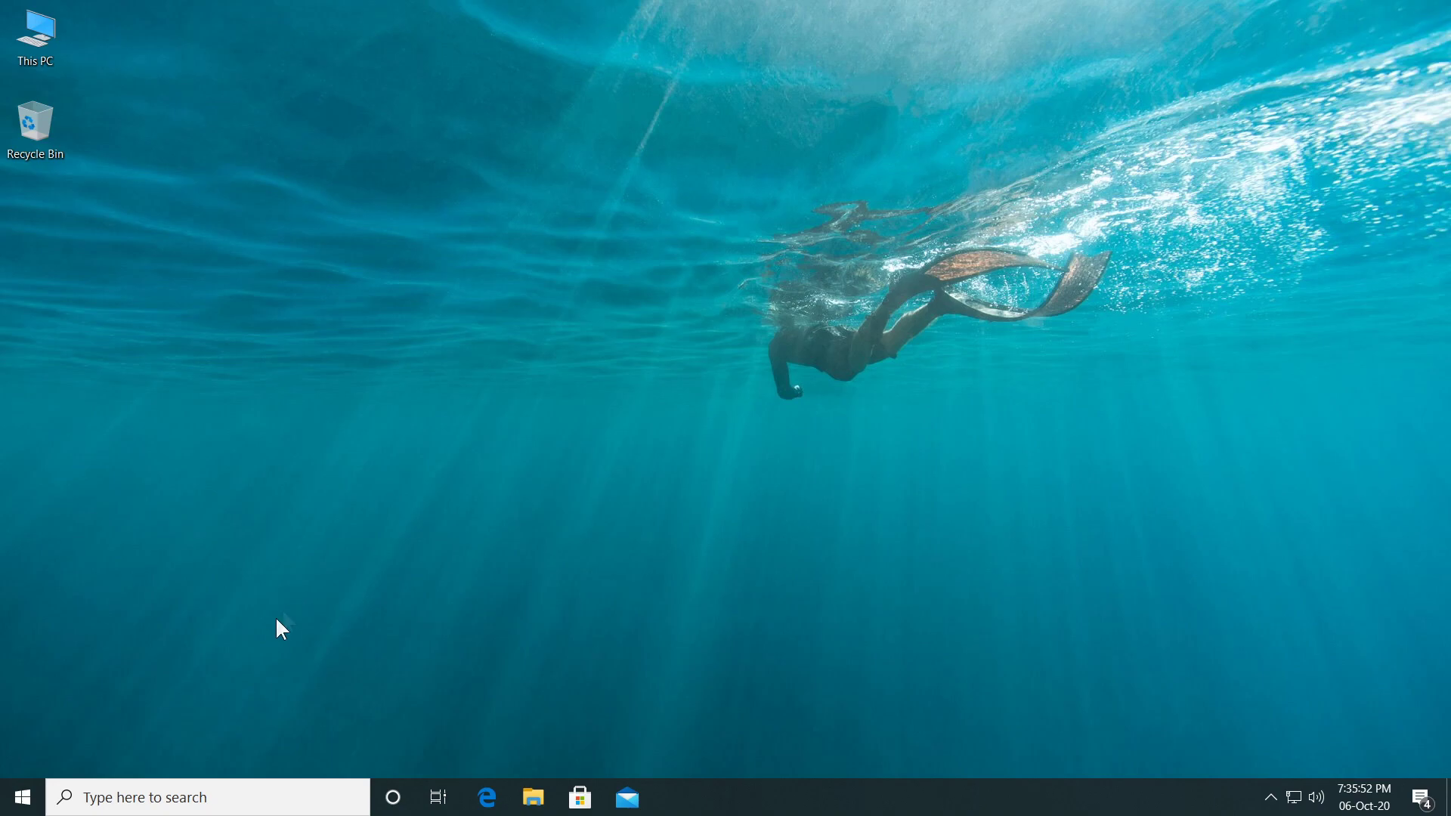
- Relaunch Registry Editor from search with 'rege' and approve the UAC prompt
{"action": "key", "text": "super+s"}
{"action": "type", "text": "rege"}
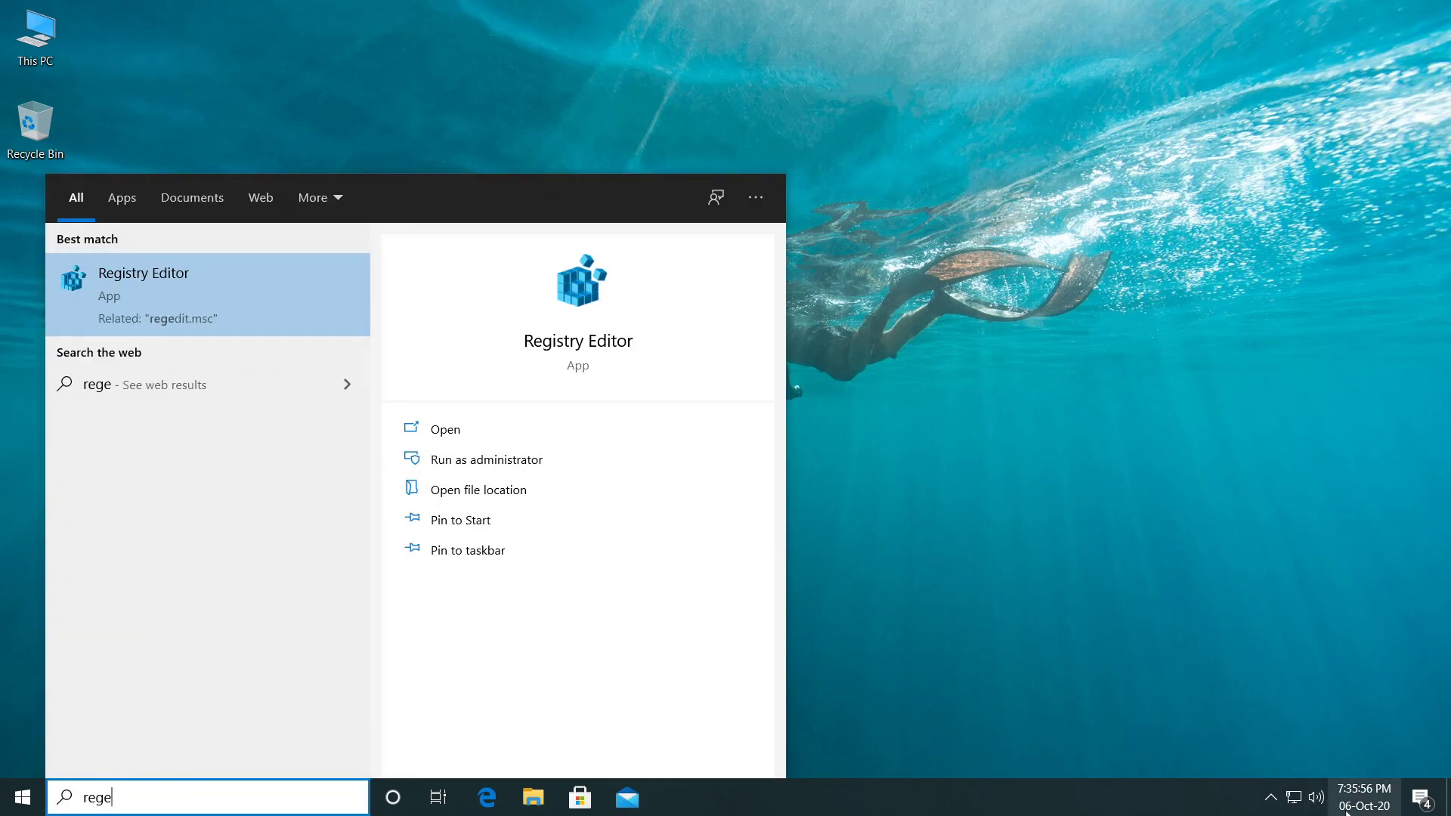
{"action": "mouse_move", "coordinate": [1356, 805]}
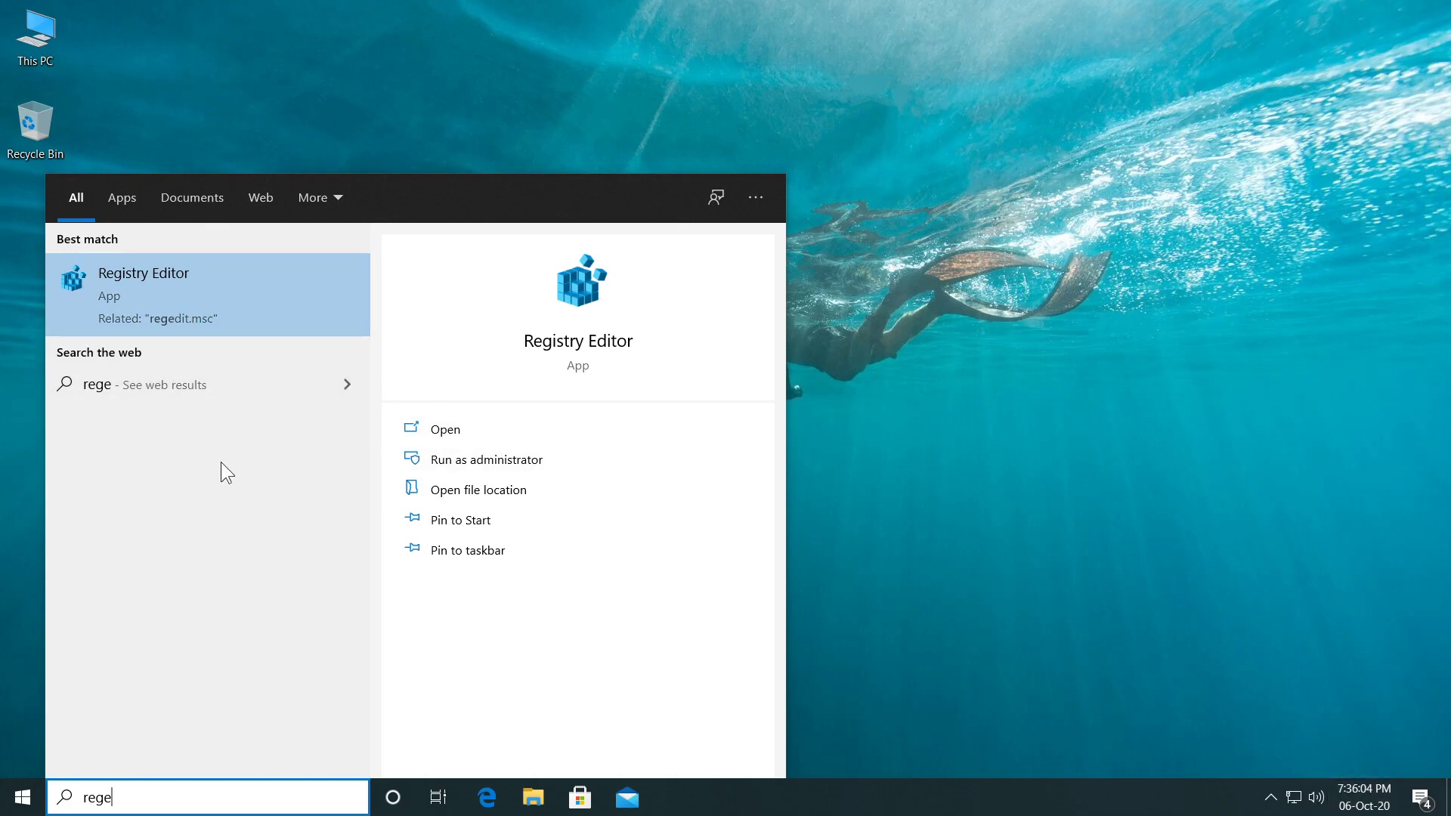
{"action": "left_click", "coordinate": [182, 289]}
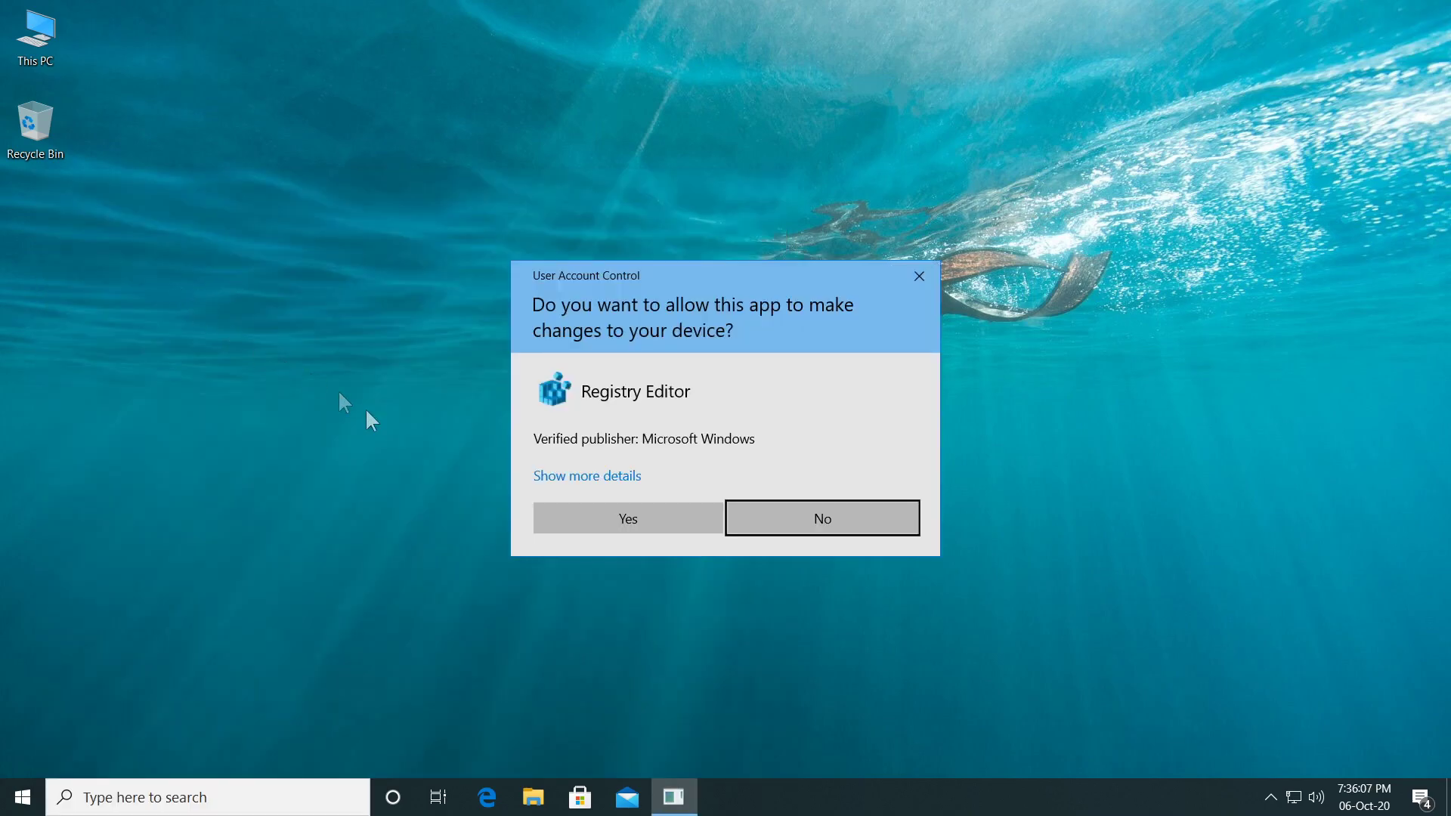
{"action": "left_click", "coordinate": [612, 519]}
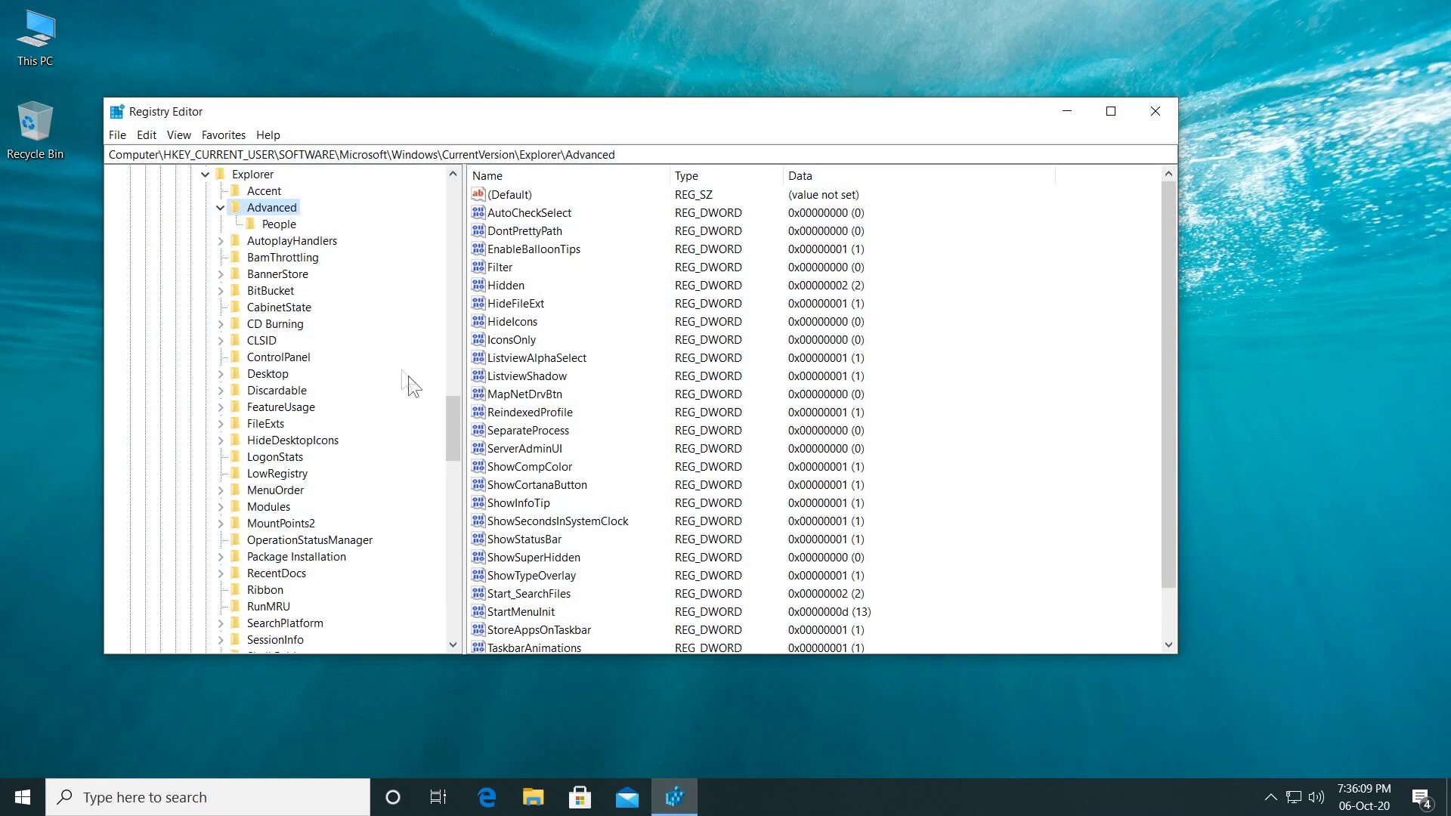
- Collapse the SOFTWARE branch and open HKEY_CURRENT_USER\Control Panel\International to list its values
{"action": "scroll", "coordinate": [408, 375], "scroll_direction": "up", "scroll_amount": 4}
{"action": "key", "text": "BackSpace"}
{"action": "key", "text": "BackSpace"}
{"action": "key", "text": "BackSpace"}
{"action": "key", "text": "BackSpace"}
{"action": "key", "text": "BackSpace"}
{"action": "key", "text": "BackSpace"}
{"action": "scroll", "coordinate": [451, 224], "scroll_direction": "up", "scroll_amount": 1}
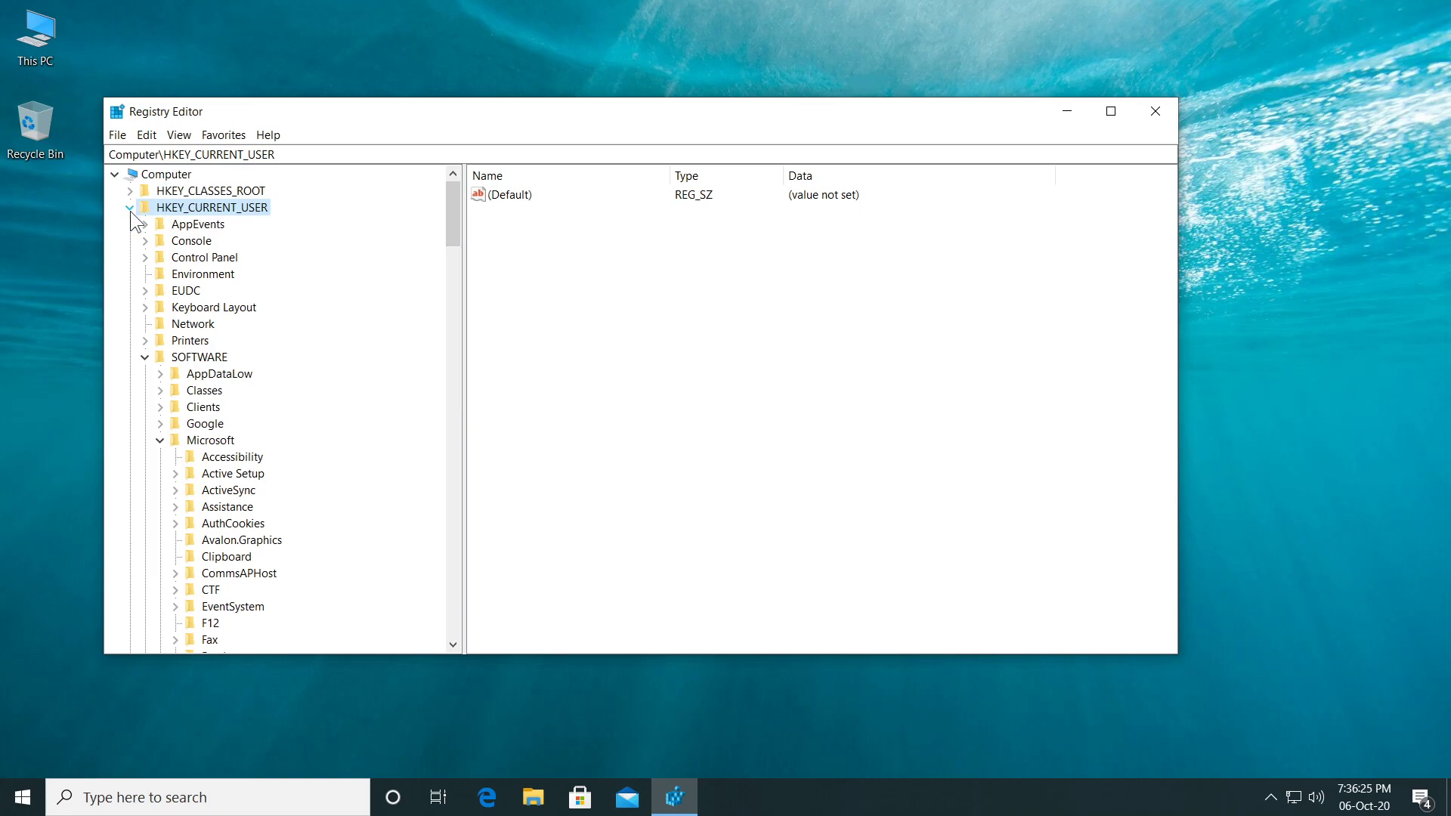
{"action": "left_click", "coordinate": [130, 209]}
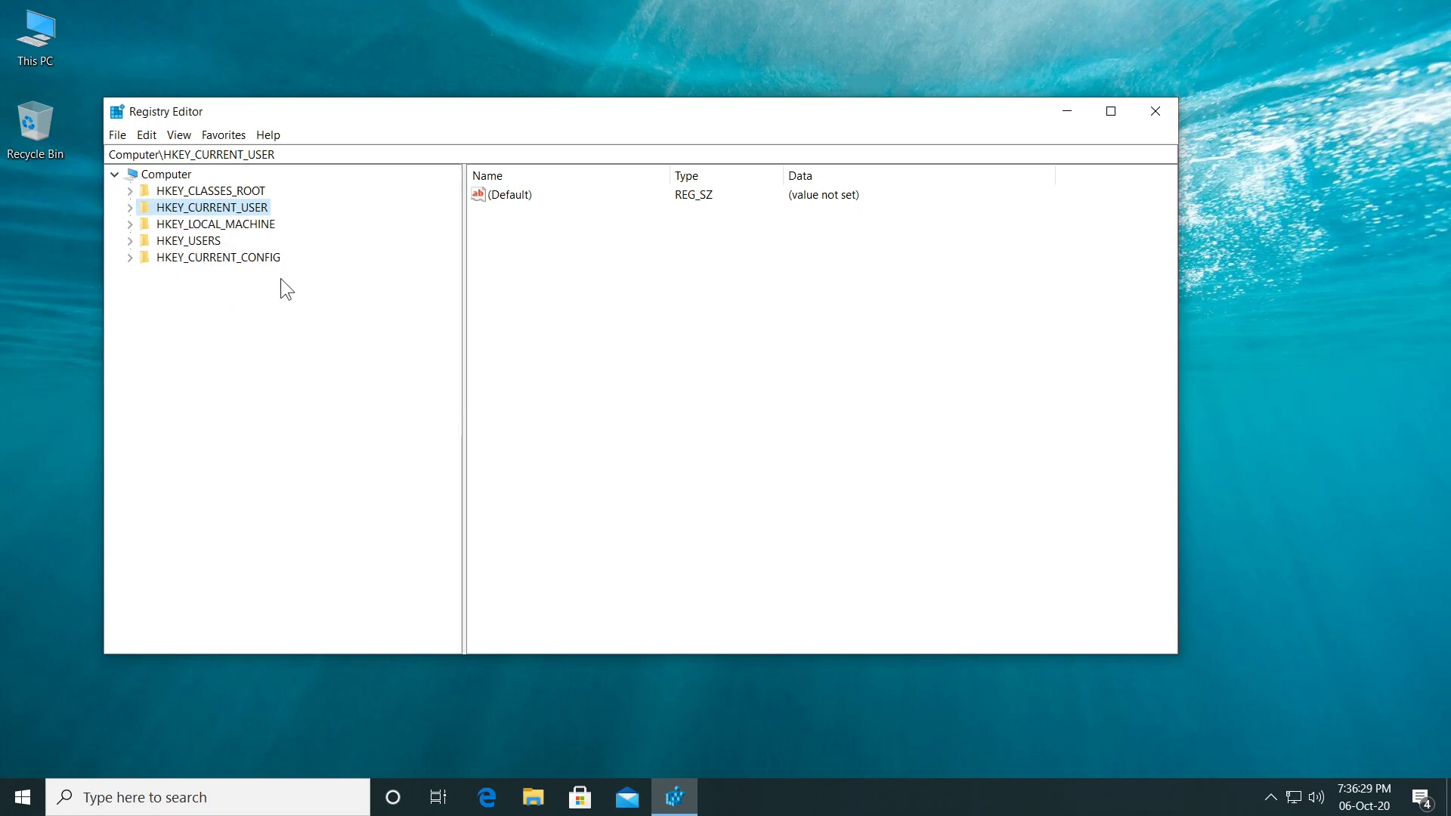
{"action": "left_click", "coordinate": [130, 208]}
{"action": "left_click", "coordinate": [145, 326]}
{"action": "left_click", "coordinate": [144, 257]}
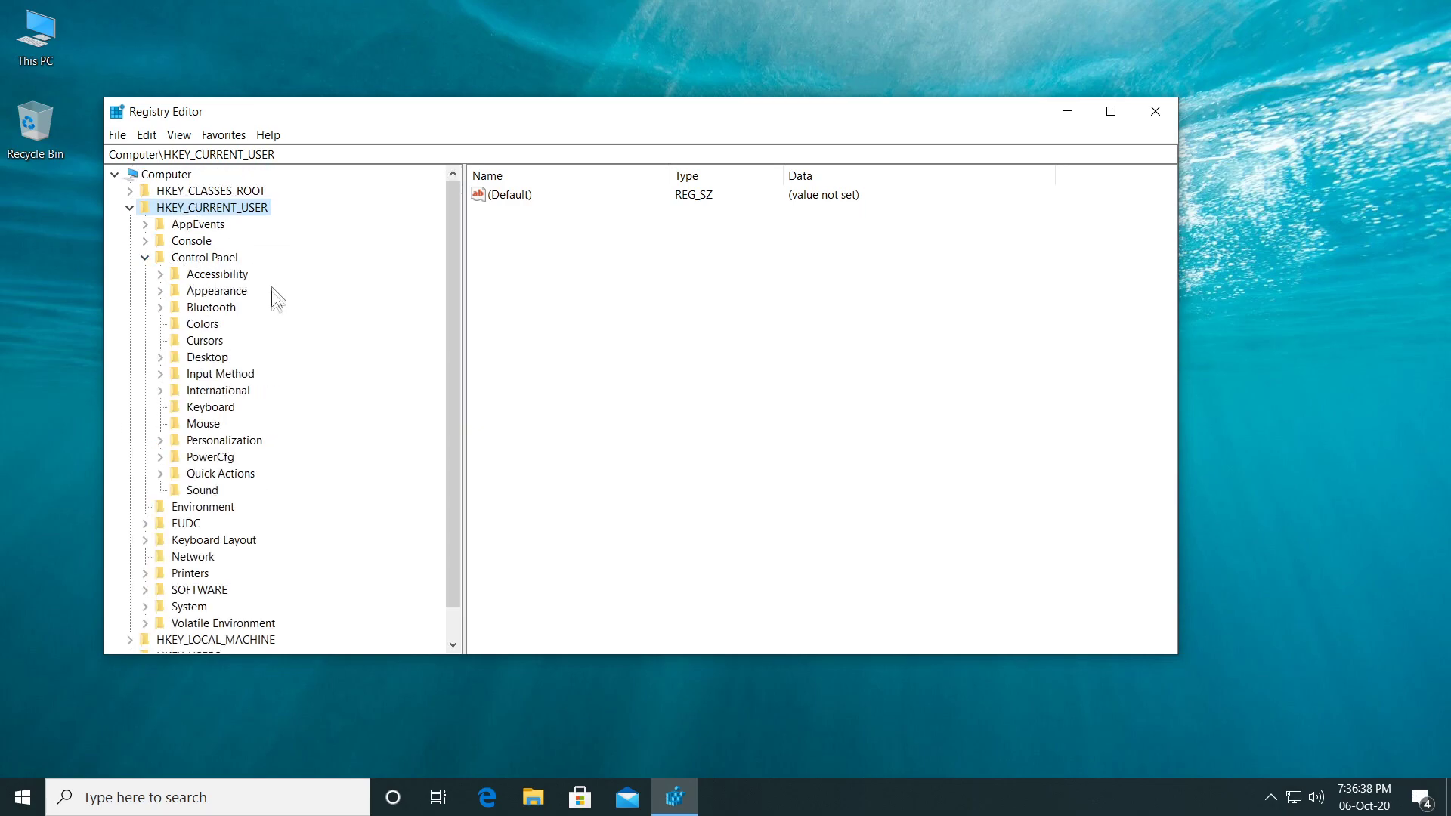
{"action": "left_click", "coordinate": [201, 392]}
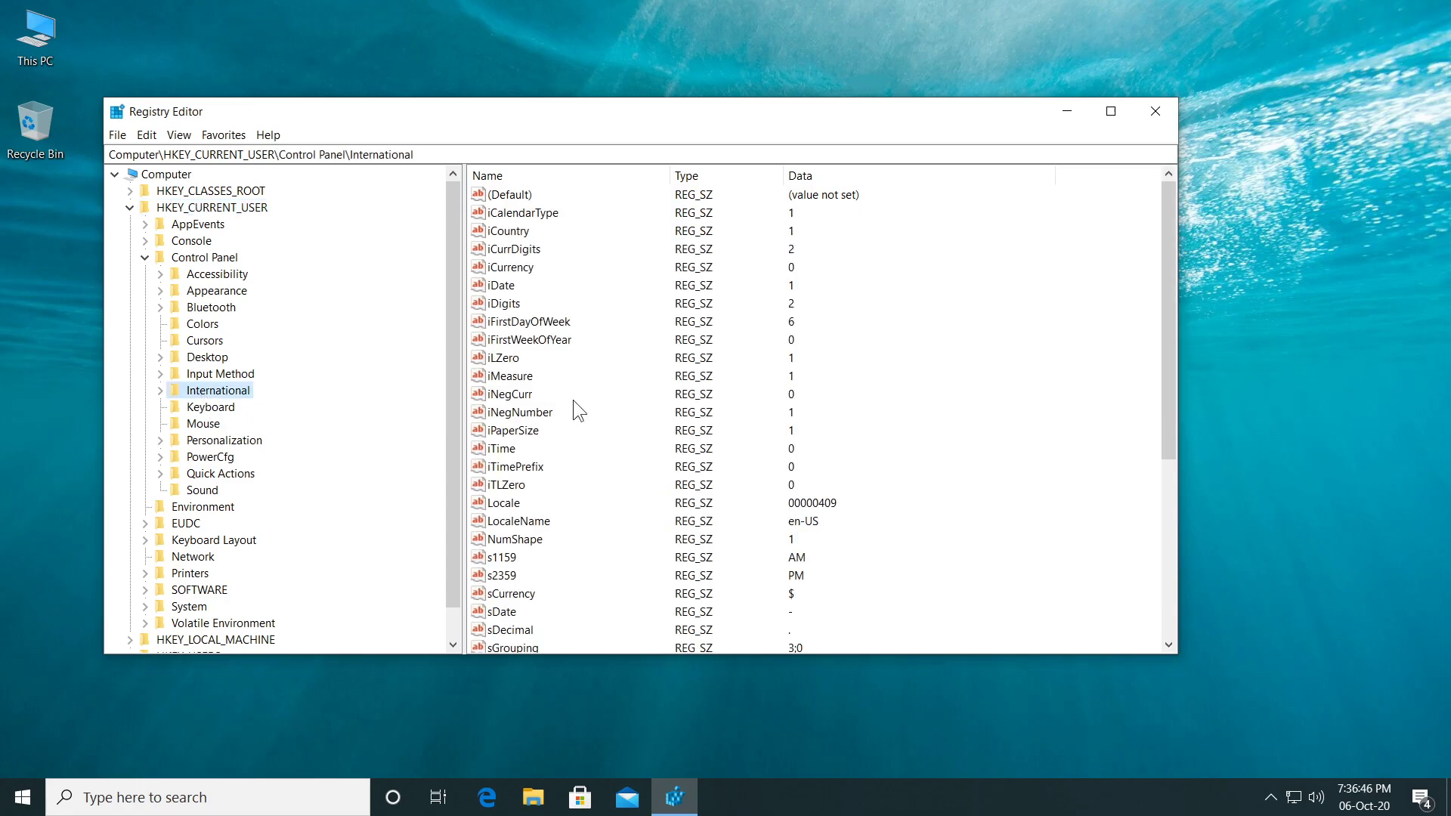
- Change the sShortDate value to 'ddd, dd-MMM-yy' by prepending 'ddd,'
{"action": "scroll", "coordinate": [575, 403], "scroll_direction": "down", "scroll_amount": 2}
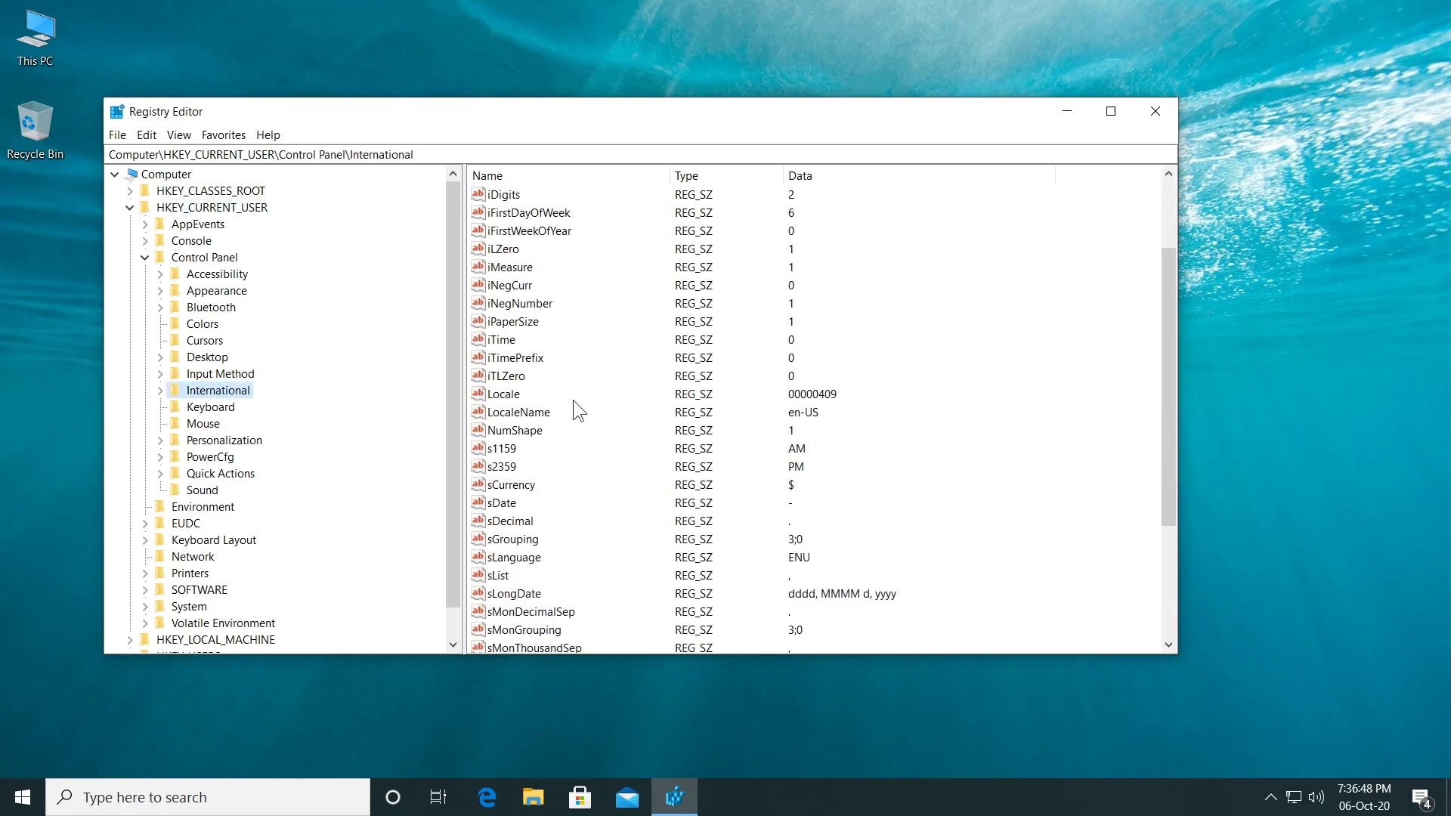
{"action": "scroll", "coordinate": [573, 401], "scroll_direction": "down", "scroll_amount": 4}
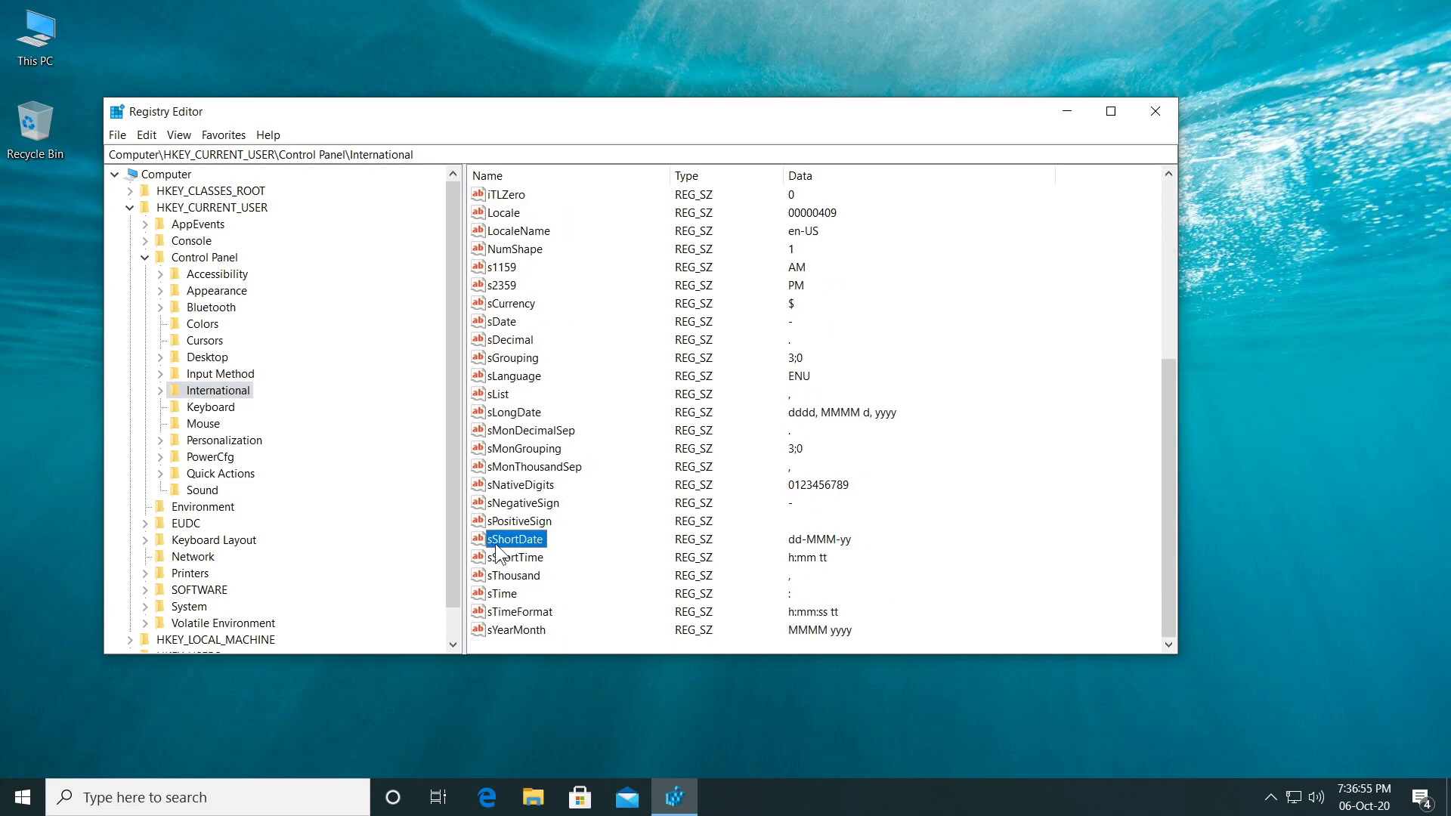
{"action": "double_click", "coordinate": [524, 540]}
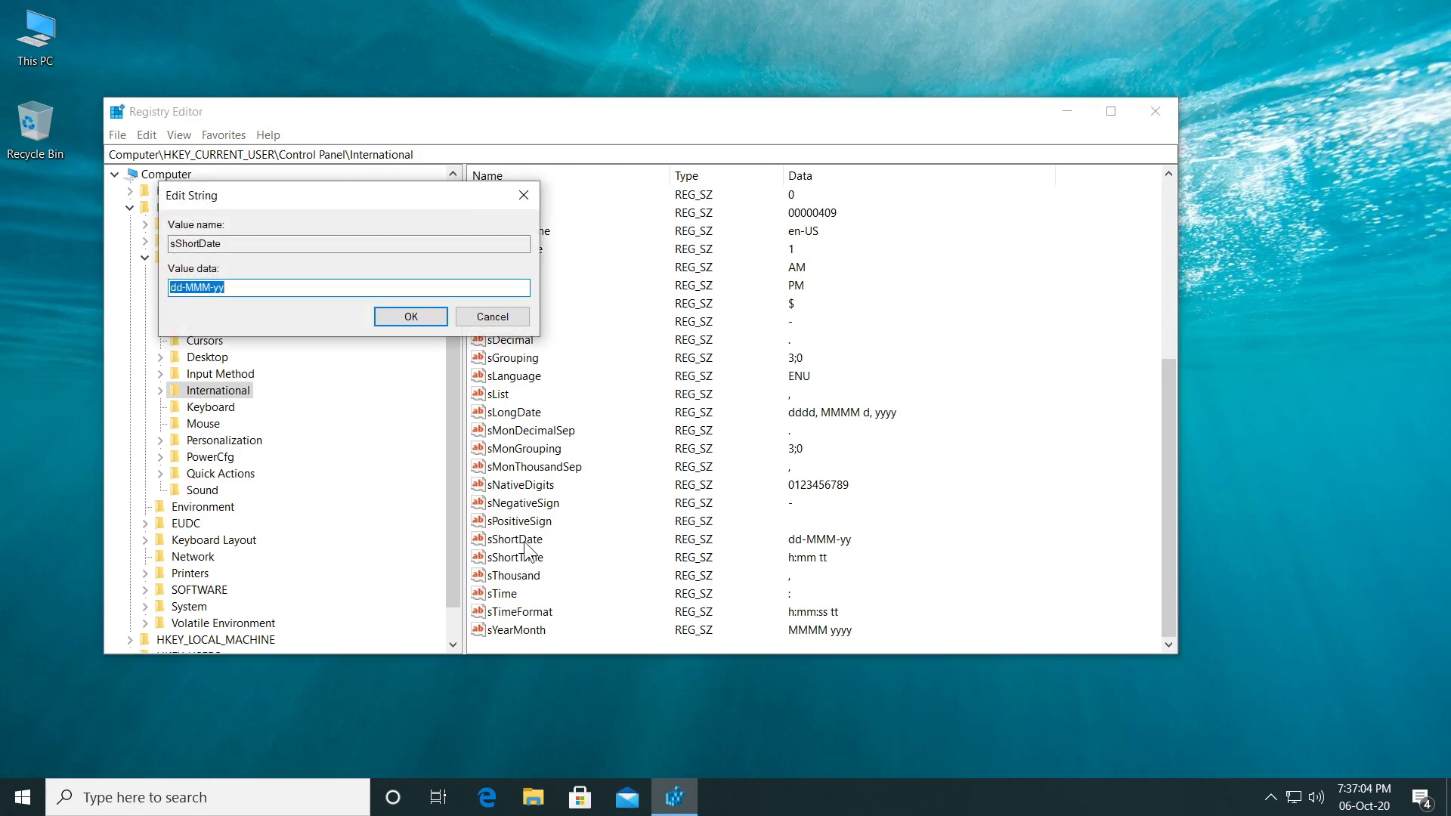
{"action": "left_click", "coordinate": [172, 287]}
{"action": "type", "text": "ddd,"}
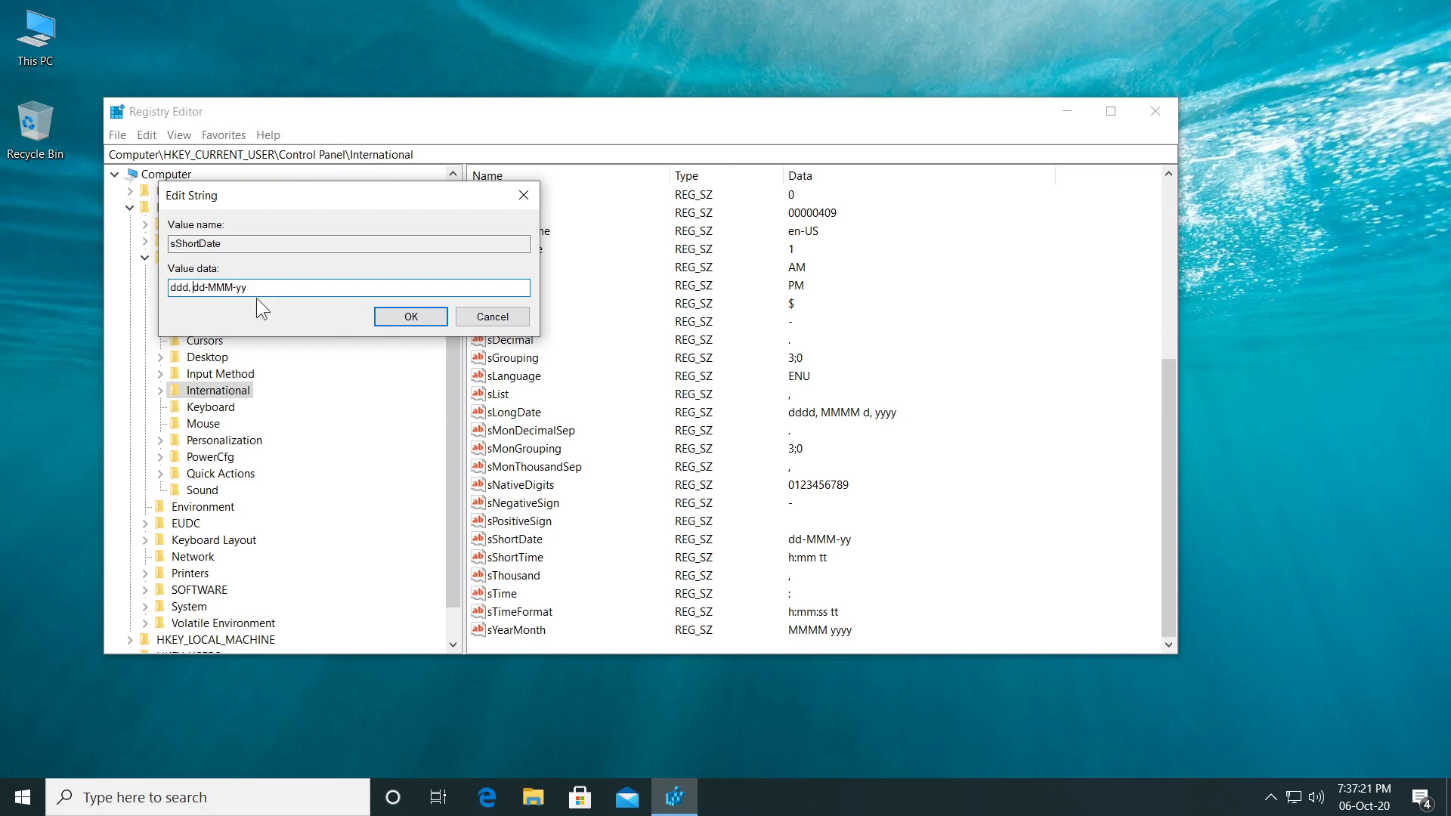
{"action": "left_click", "coordinate": [393, 316]}
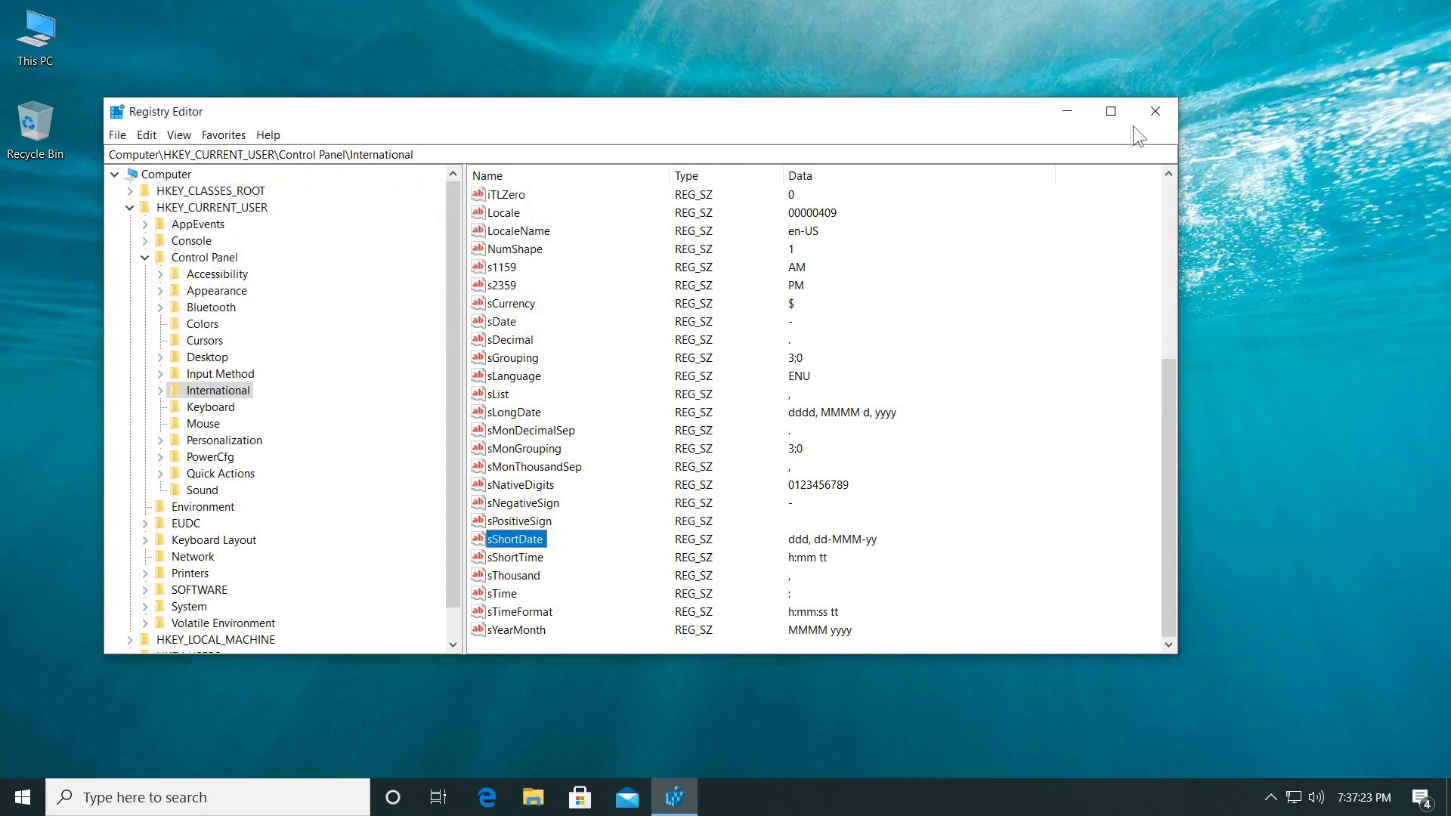
- Close Registry Editor and sign out of Windows so the Tue 06-Oct-20 date format applies
{"action": "left_click", "coordinate": [1152, 121]}
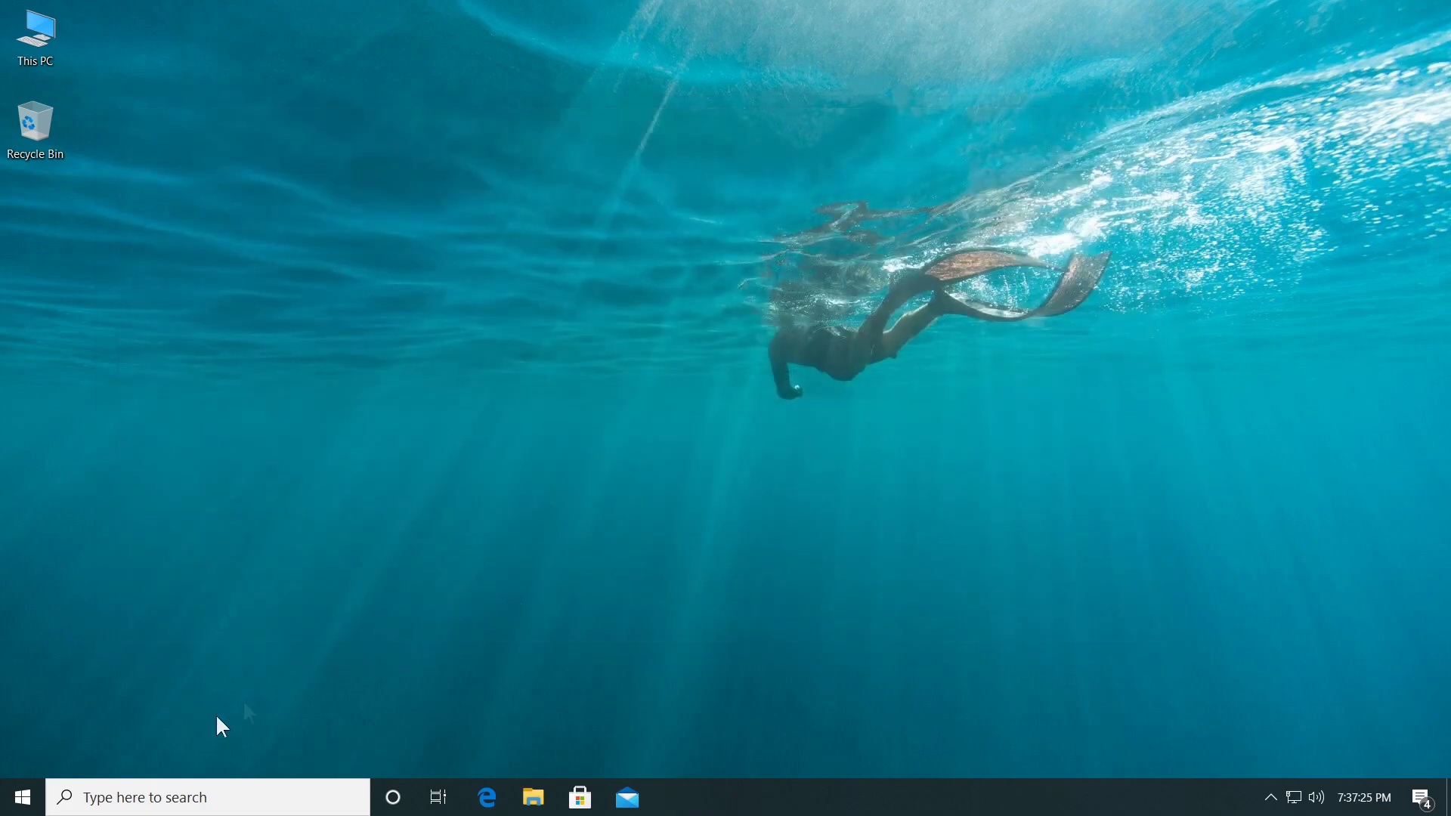
{"action": "right_click", "coordinate": [24, 797]}
{"action": "mouse_move", "coordinate": [159, 735]}
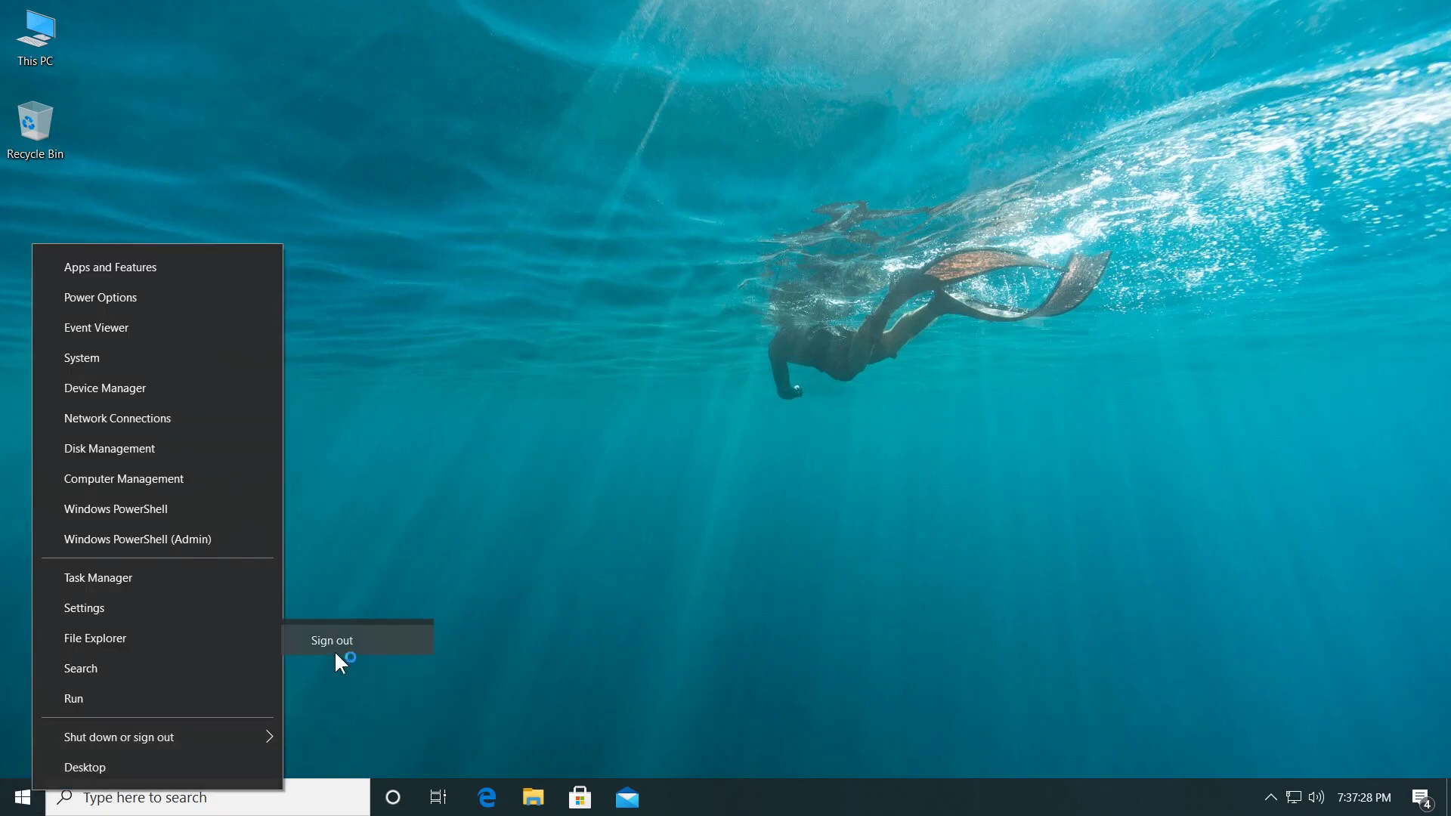
{"action": "left_click", "coordinate": [335, 654]}
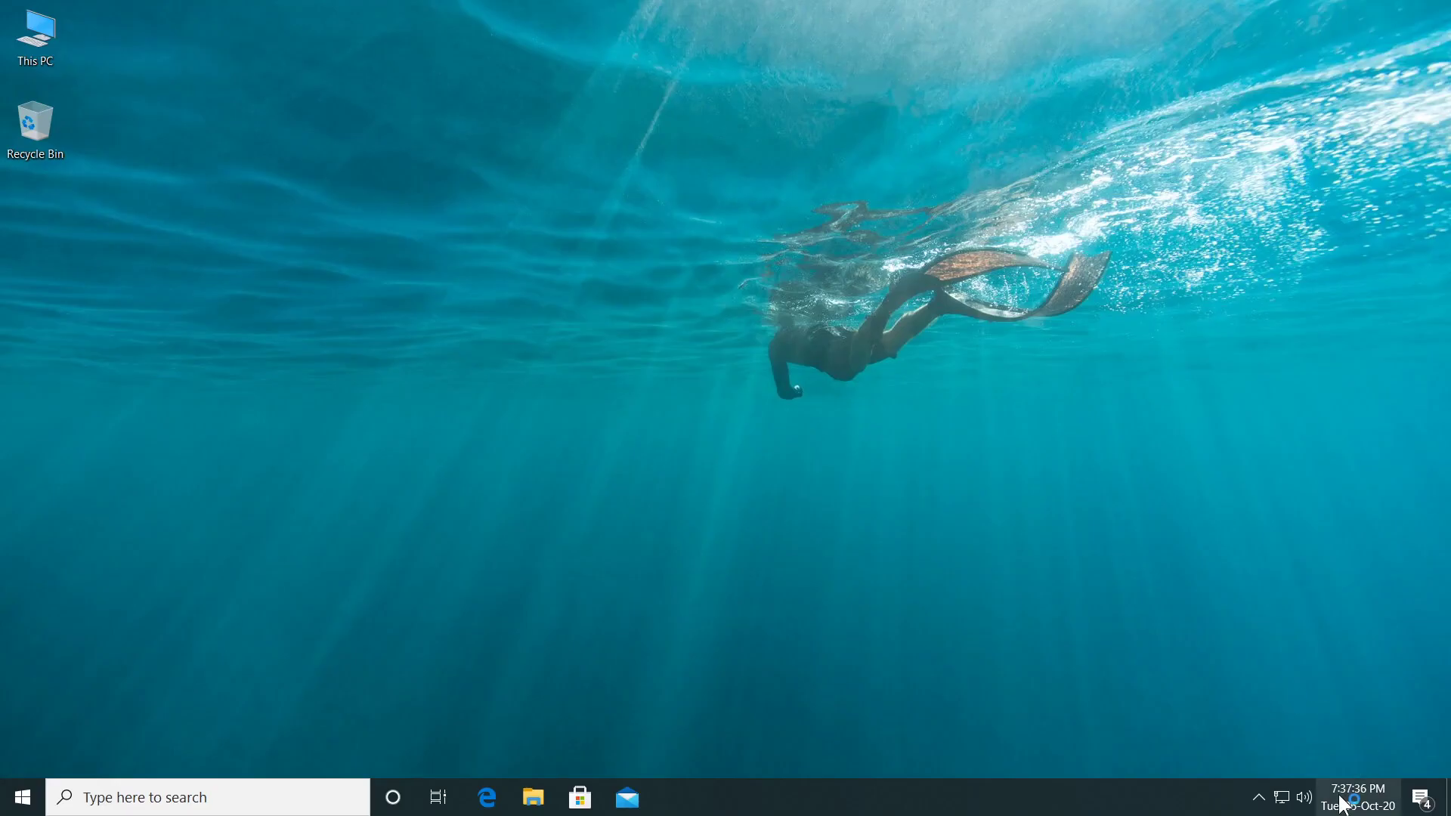
{"action": "mouse_move", "coordinate": [1364, 806]}
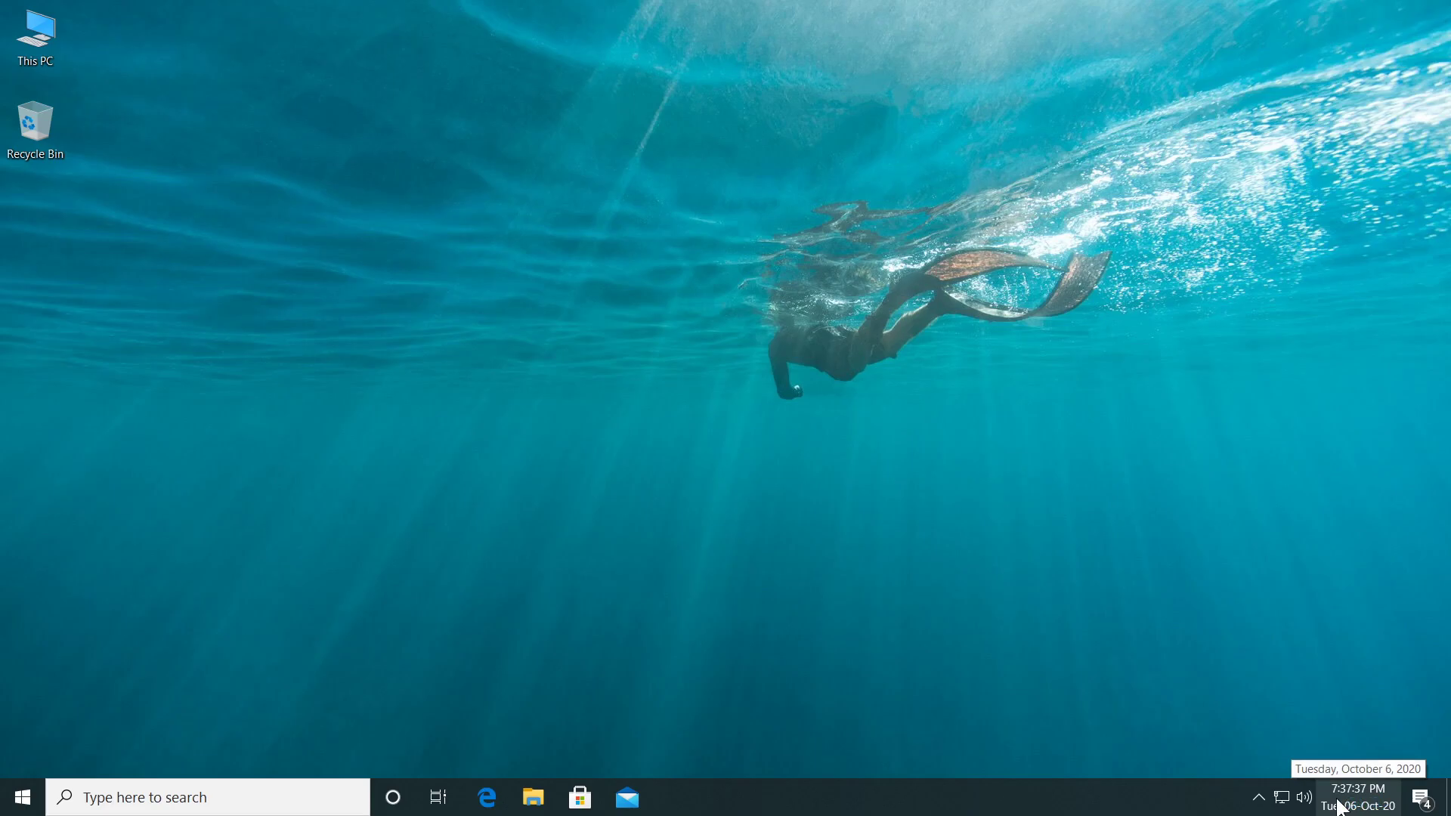